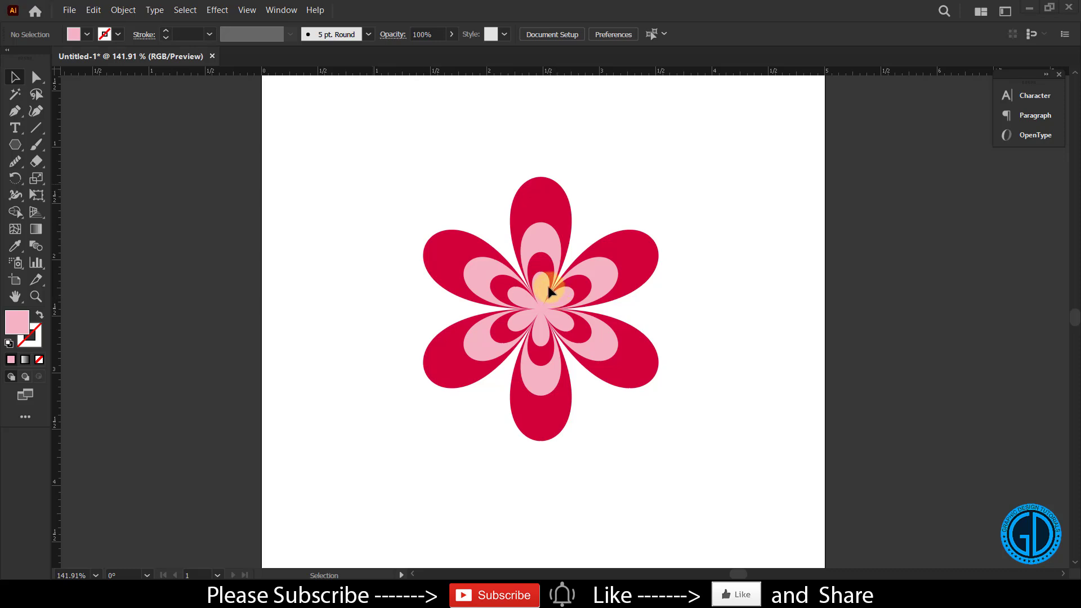
Step: Move the finished flower off to the right of the artboard
drag(376, 163, 649, 402)
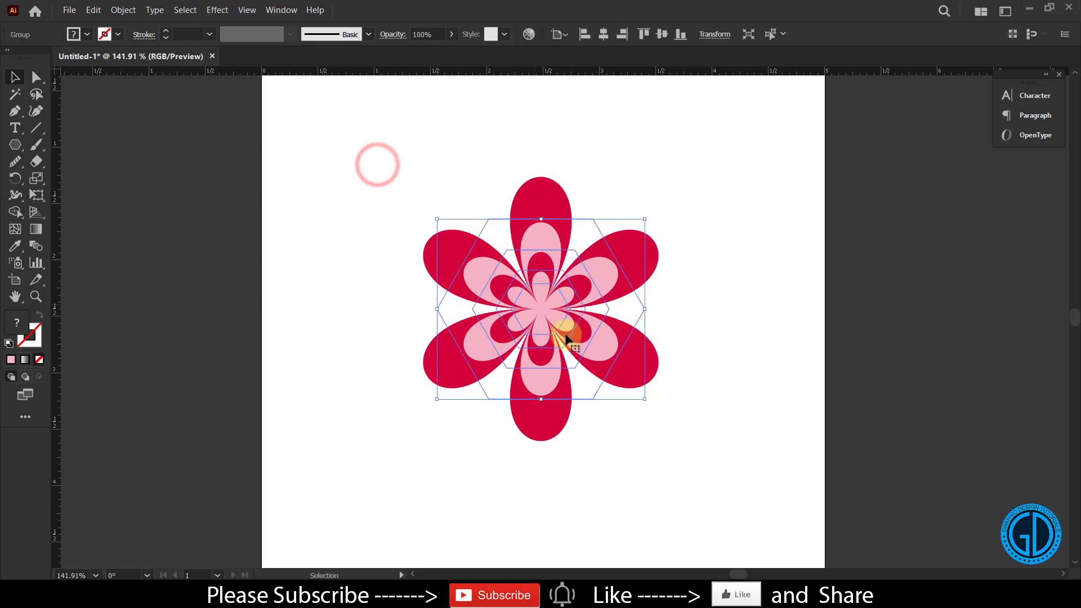
drag(535, 310, 943, 309)
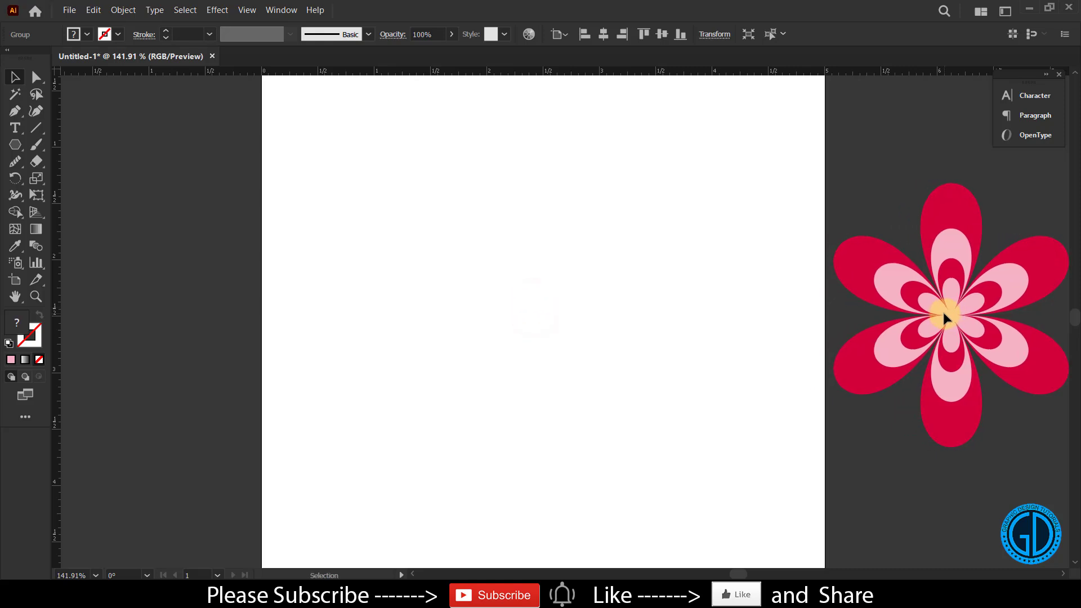
click(16, 78)
Step: Draw a hexagon with the Polygon tool in the middle of the artboard
click(191, 184)
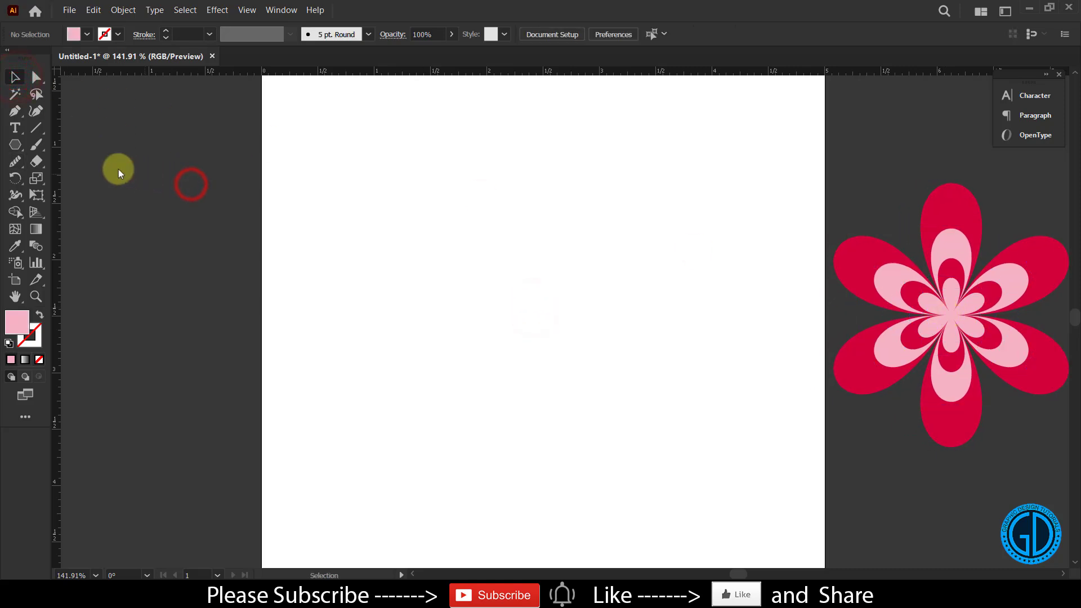
click(15, 147)
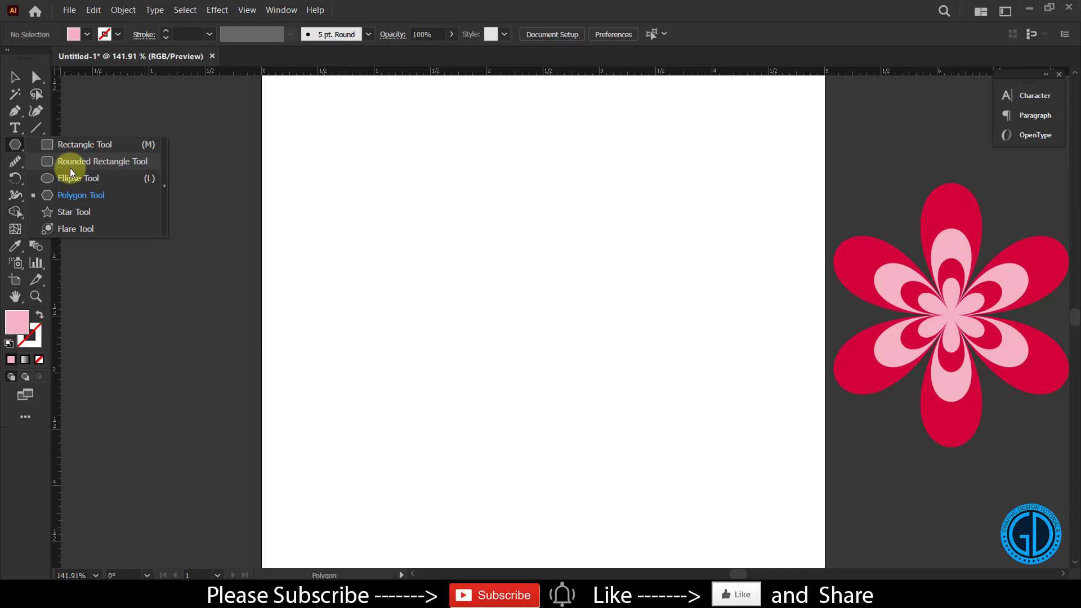
click(72, 198)
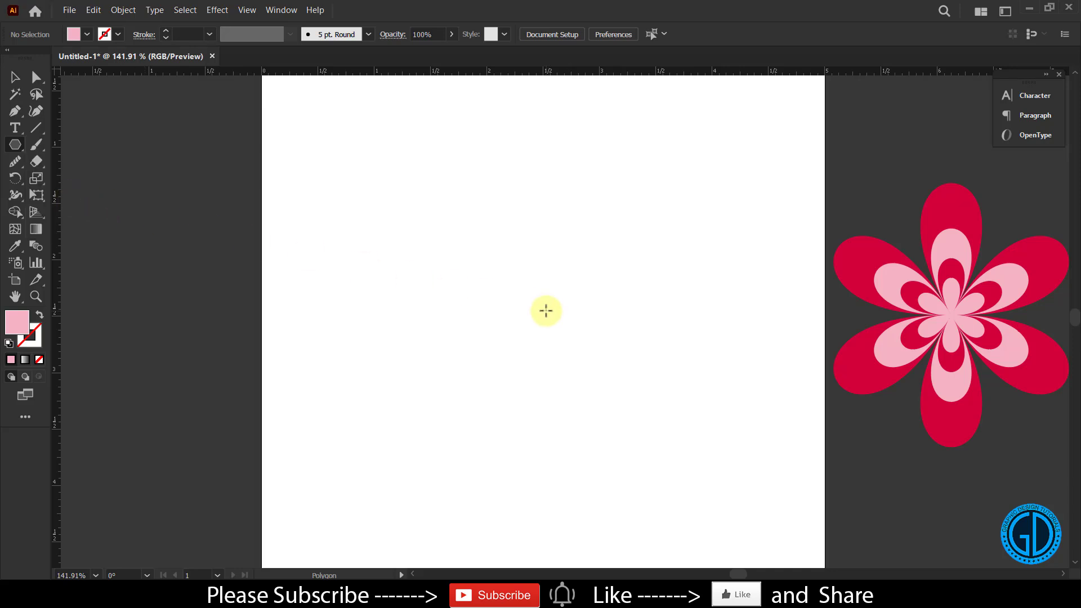
drag(545, 310, 598, 381)
Step: Colour the hexagon with the crimson swatch and shift it up and left
scroll(641, 278, up, 3)
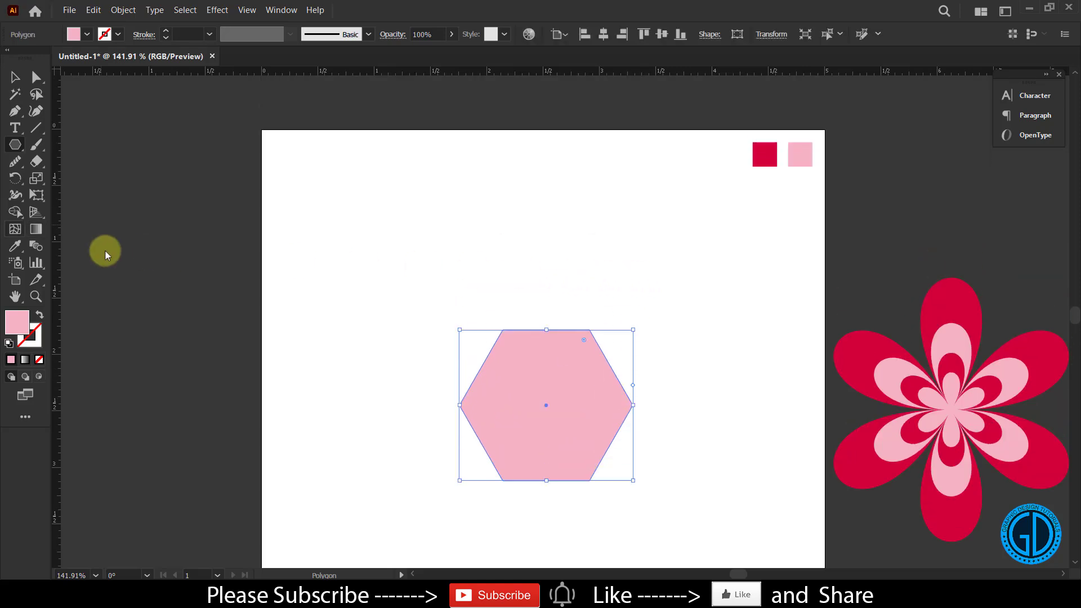
drag(15, 247, 66, 249)
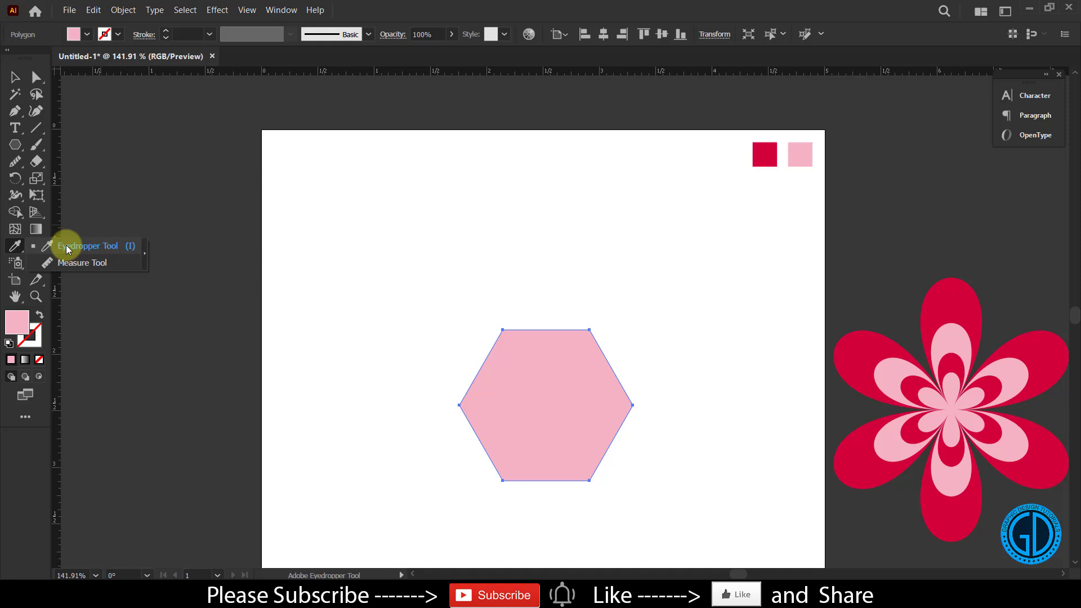
click(764, 155)
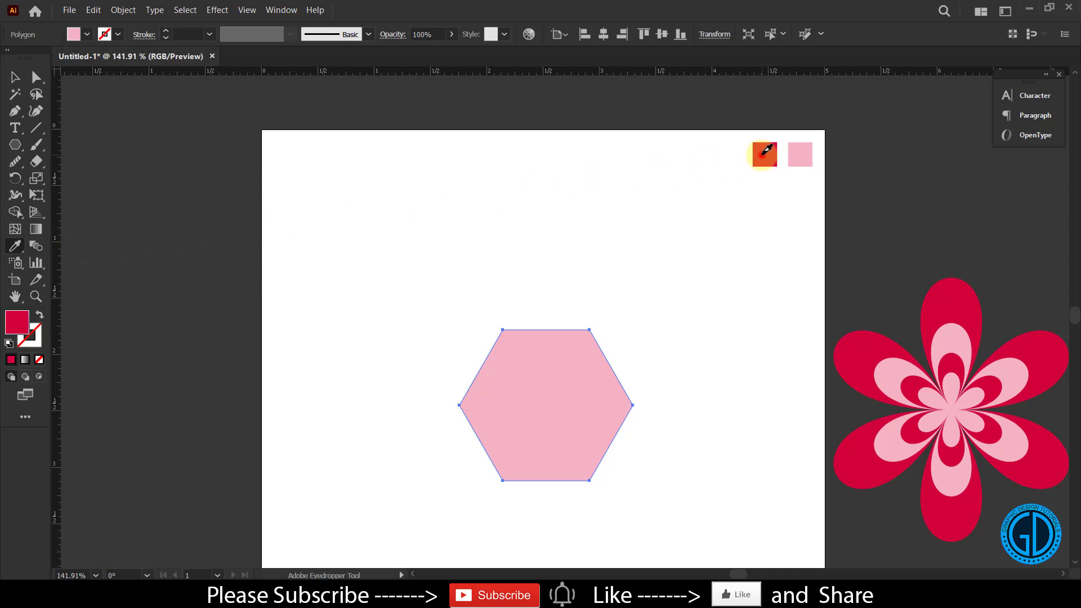
click(15, 77)
scroll(358, 169, down, 1)
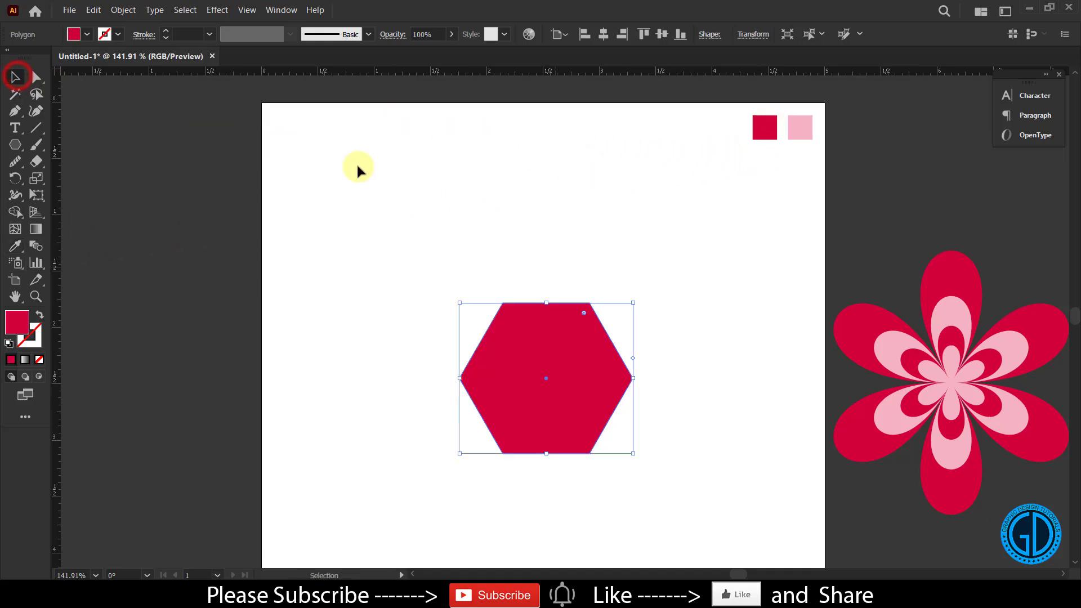
drag(541, 355, 519, 335)
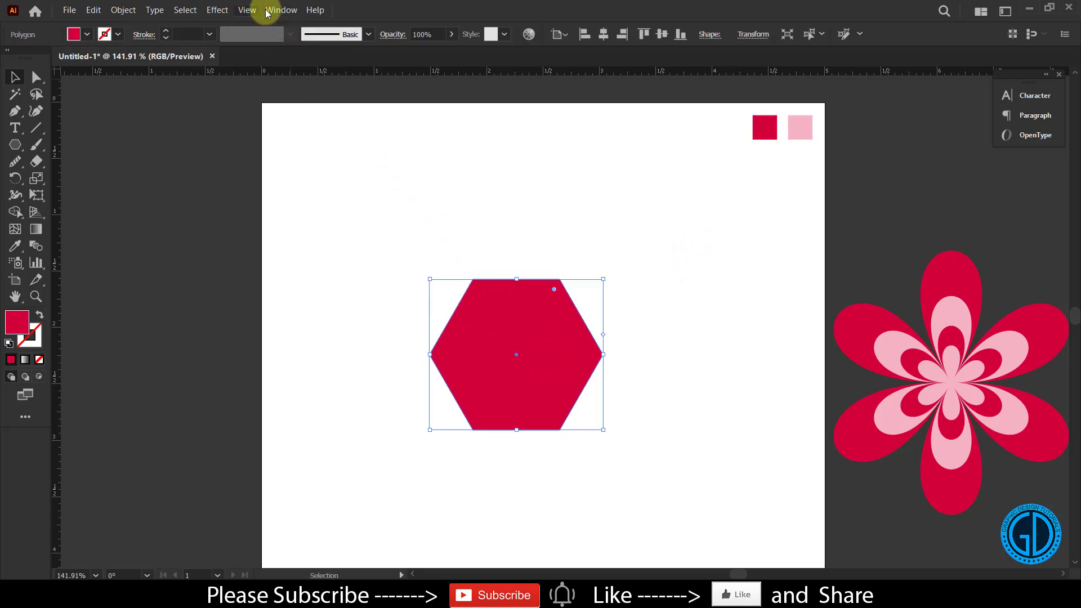
Step: Apply Pucker & Bloat at about 94% to turn the crimson hexagon into six petals
click(218, 10)
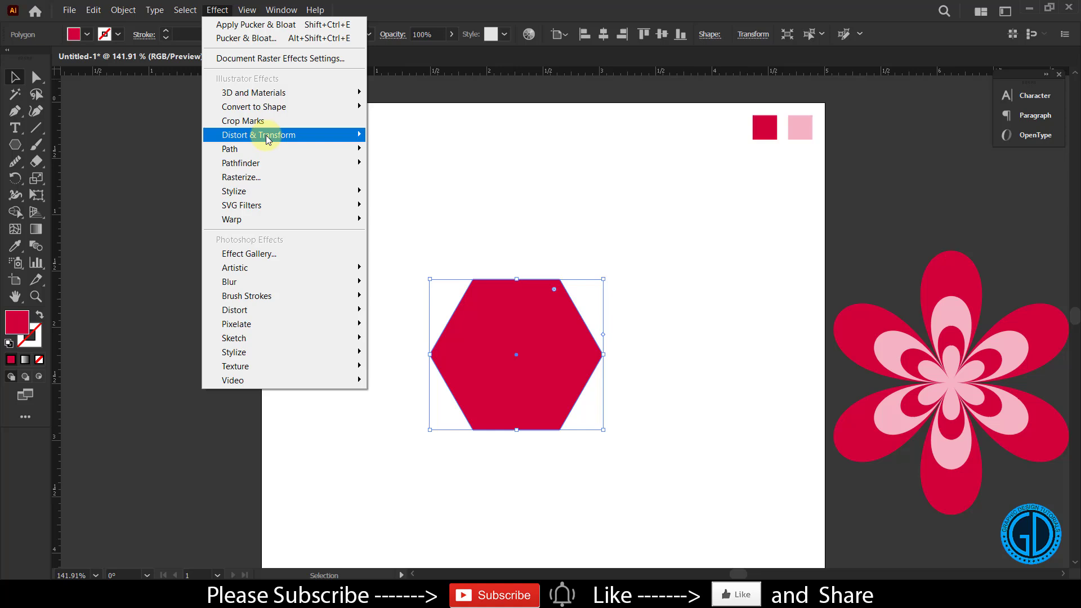
mouse_move(258, 135)
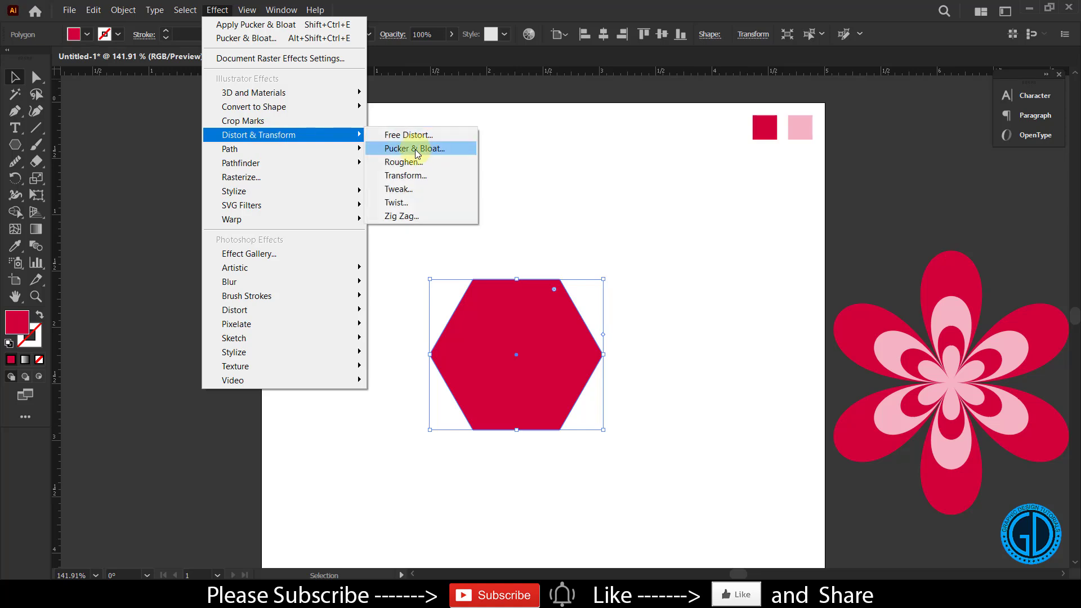
click(414, 150)
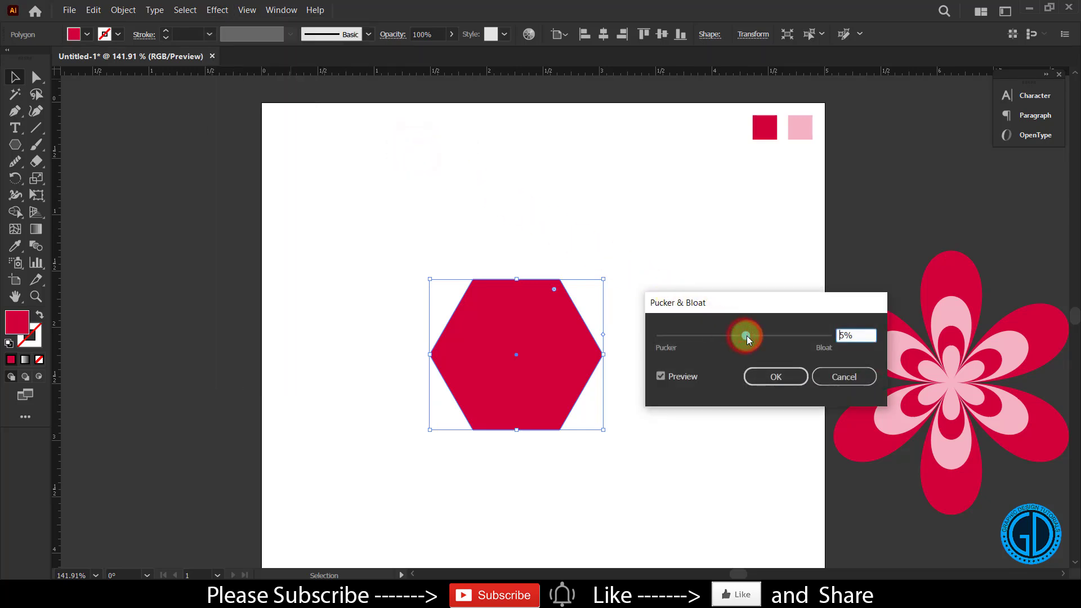
drag(747, 336, 776, 337)
drag(777, 337, 782, 338)
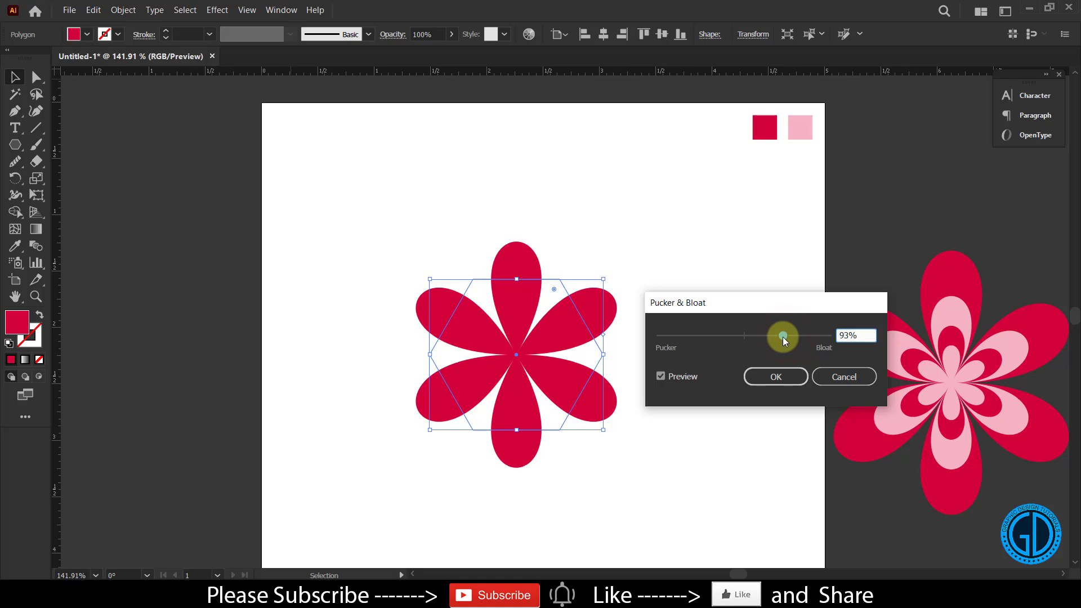
drag(783, 336, 785, 334)
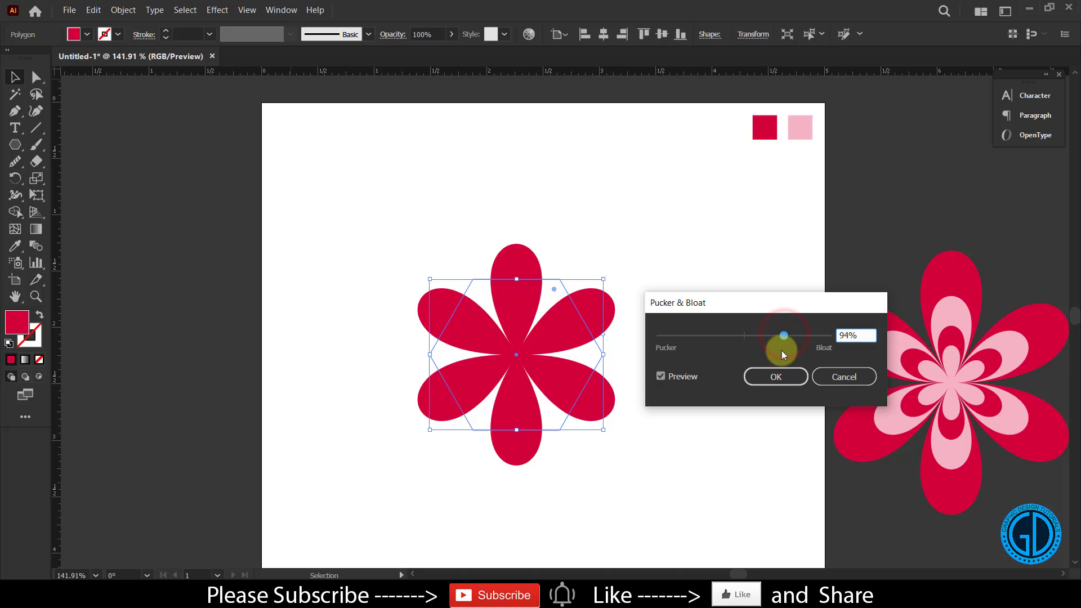
click(775, 377)
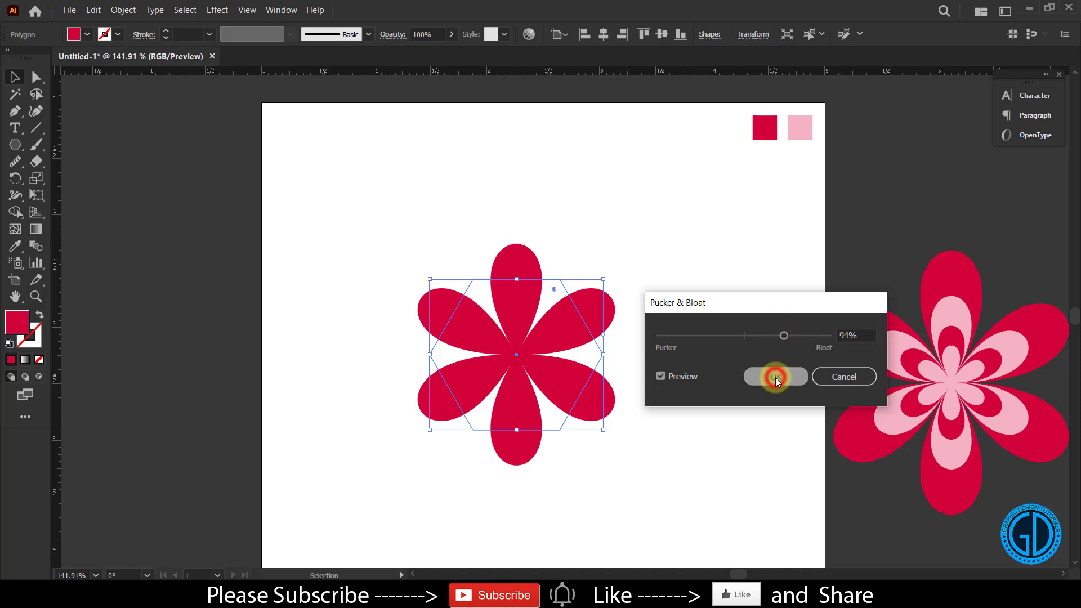
scroll(726, 322, down, 1)
Step: Nudge the crimson flower up, then copy it and paste a copy in front
scroll(727, 323, down, 2)
click(690, 286)
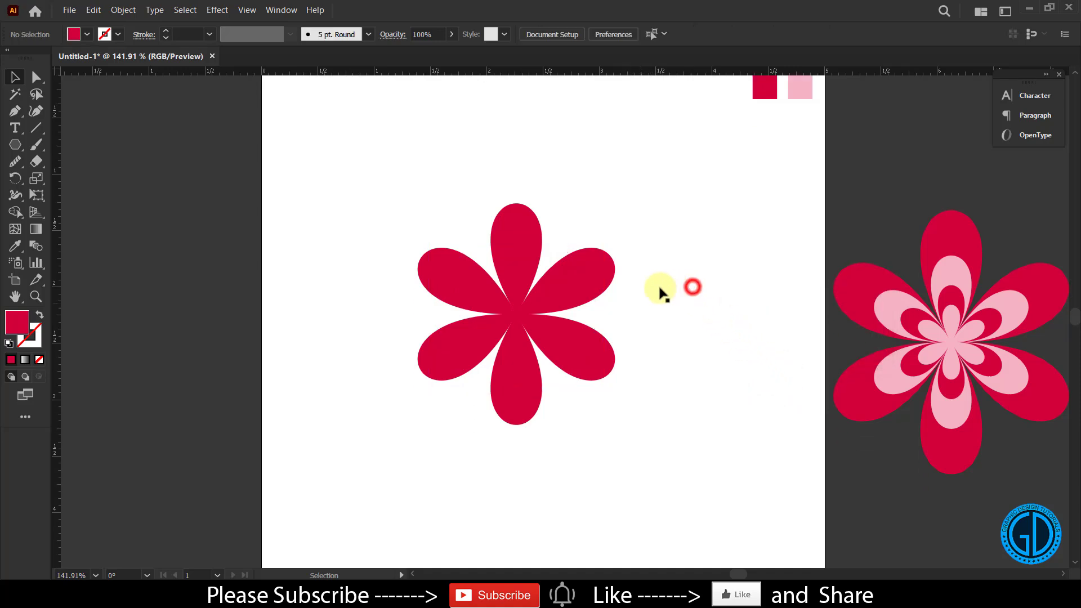
click(514, 304)
drag(514, 304, 512, 291)
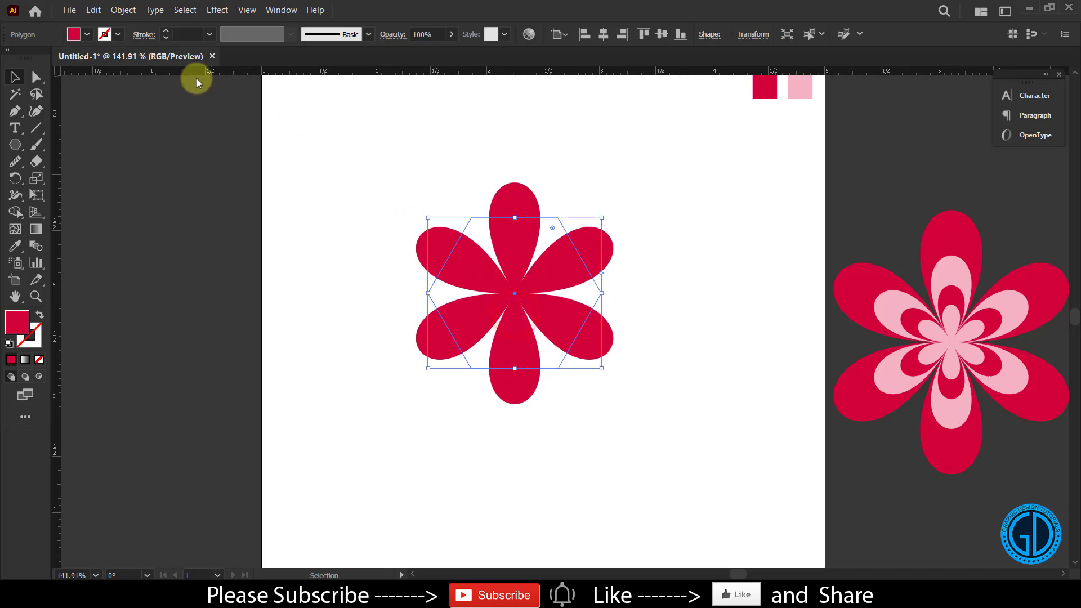
click(93, 10)
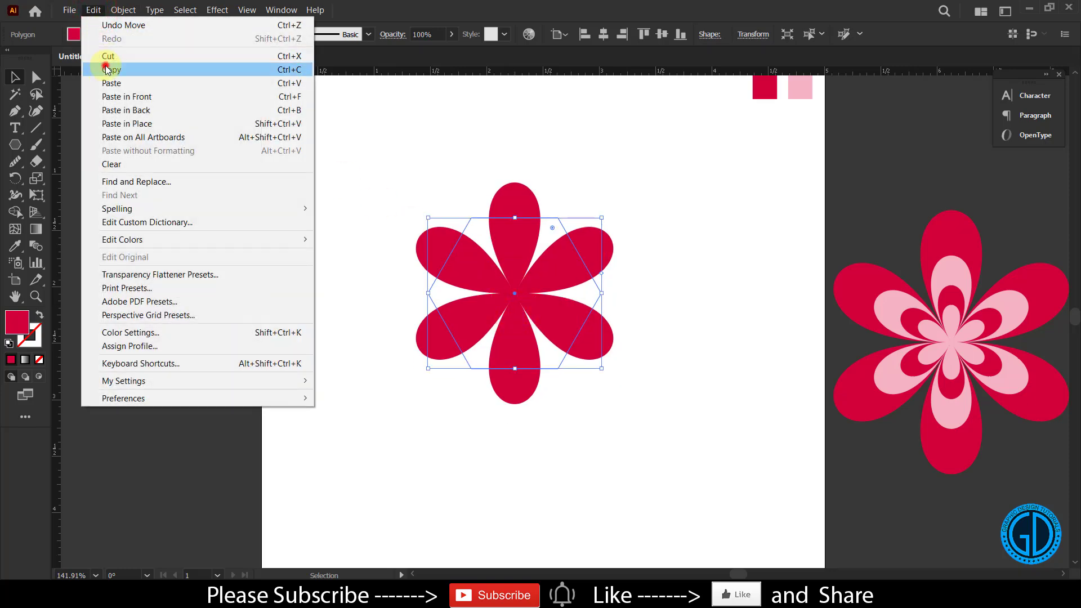
click(107, 69)
click(93, 10)
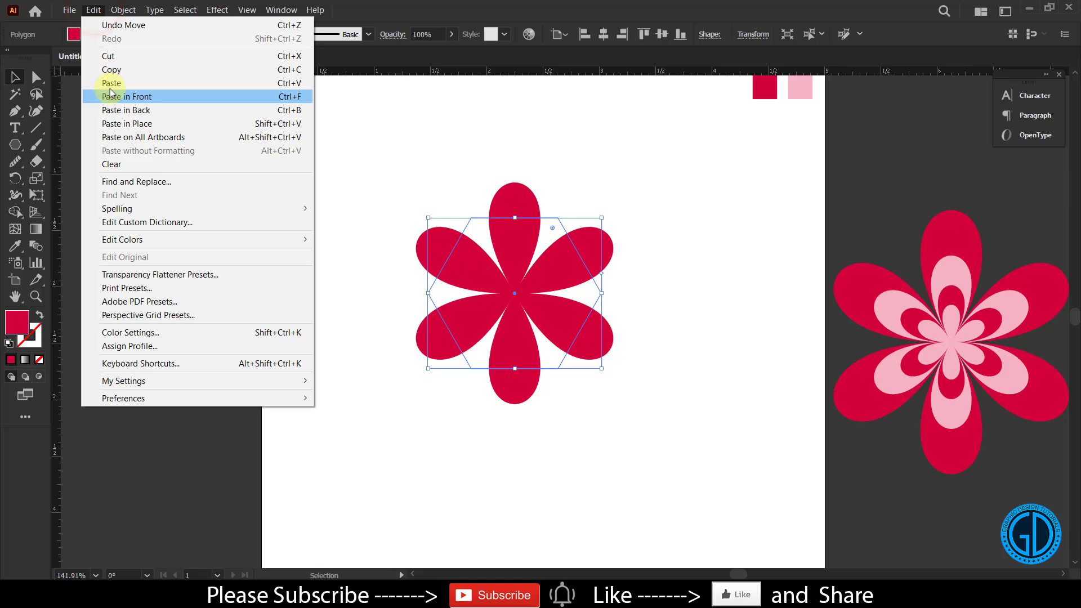
click(112, 97)
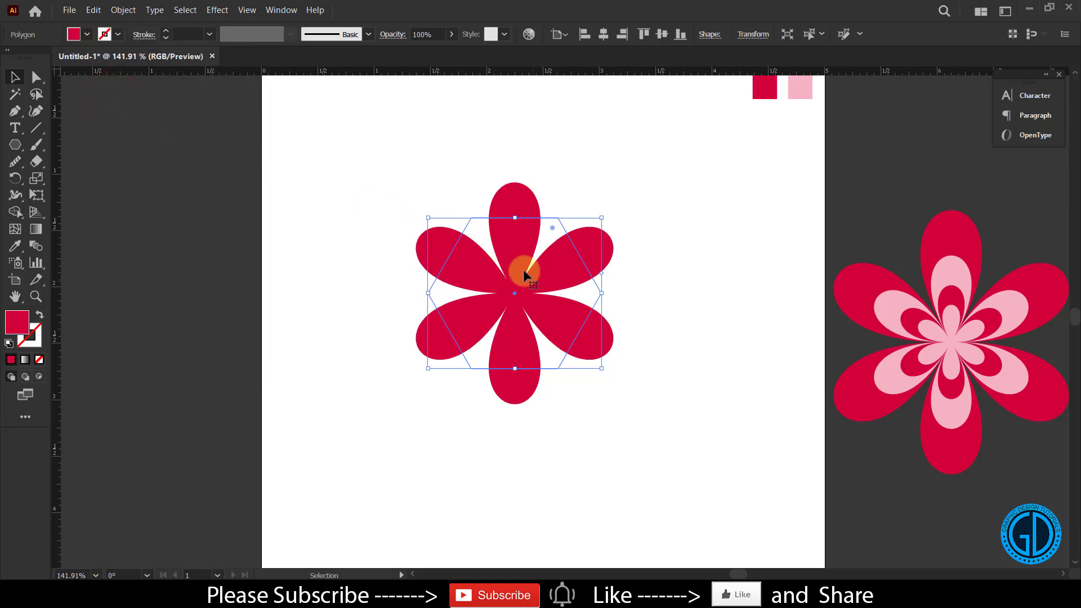
drag(523, 269, 630, 315)
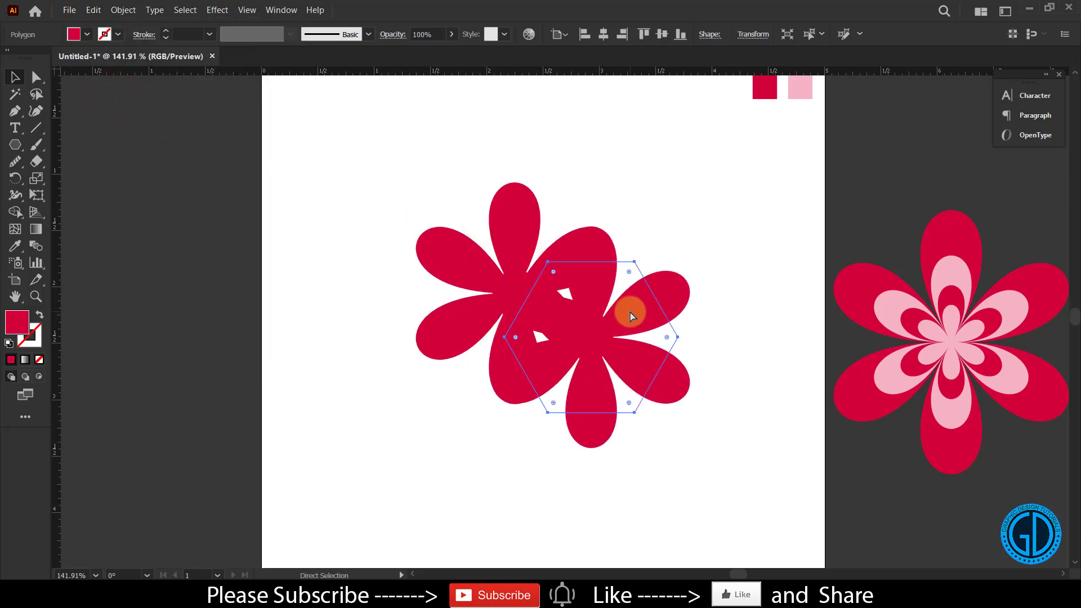
key(ctrl+z)
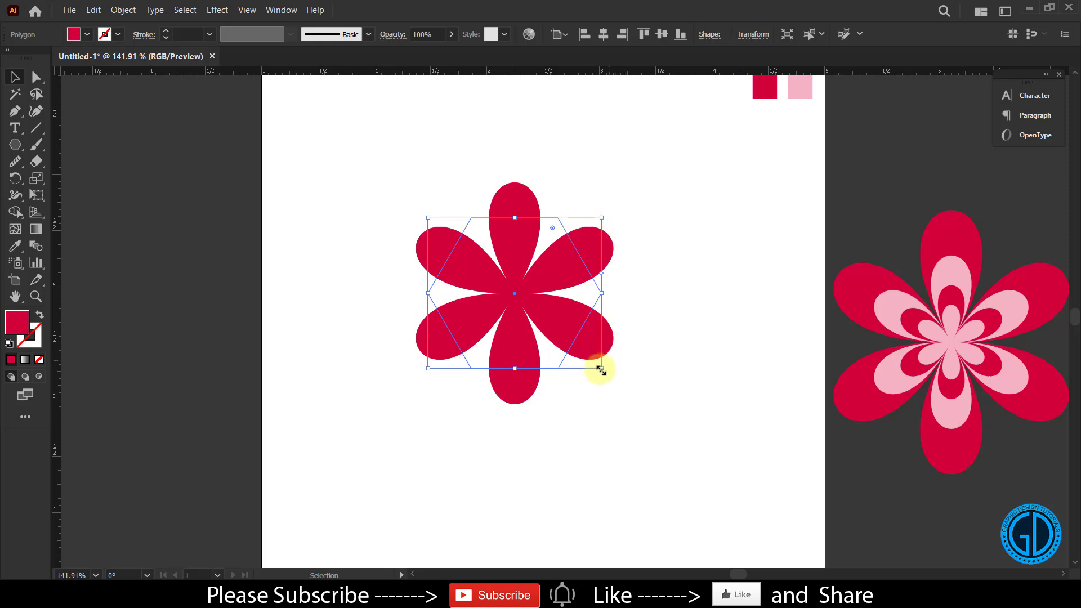
Step: Shrink the front copy around its centre and fill it with the pink swatch
drag(601, 369, 585, 356)
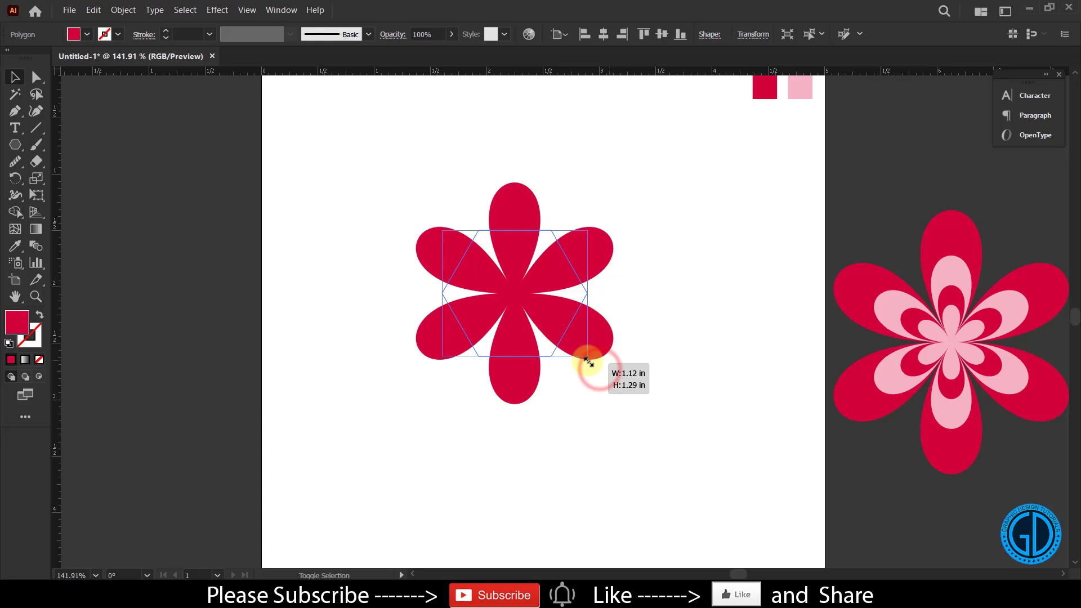
scroll(642, 304, up, 3)
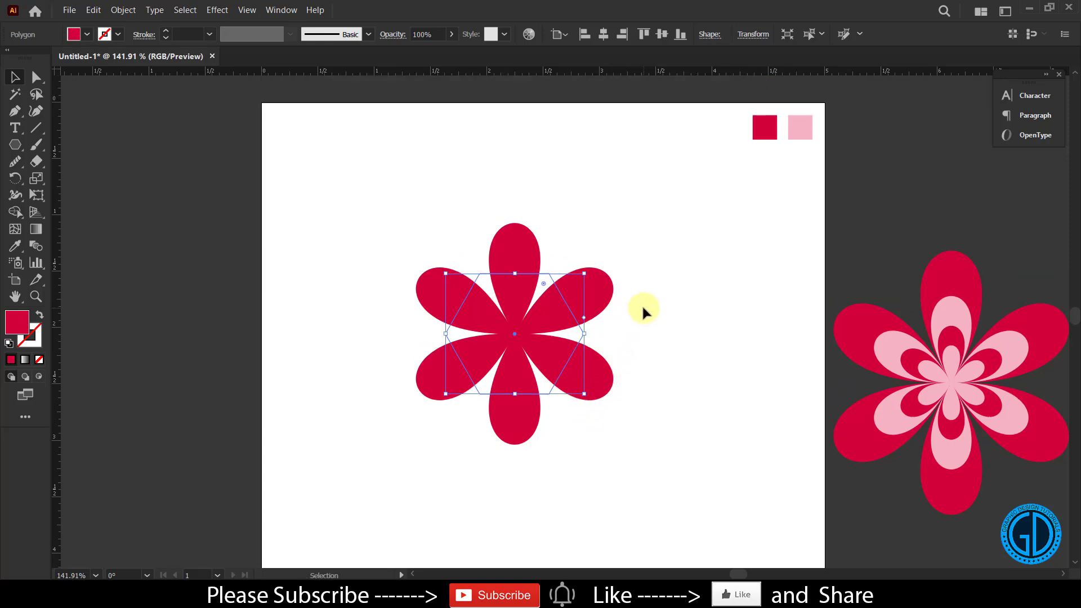
click(14, 246)
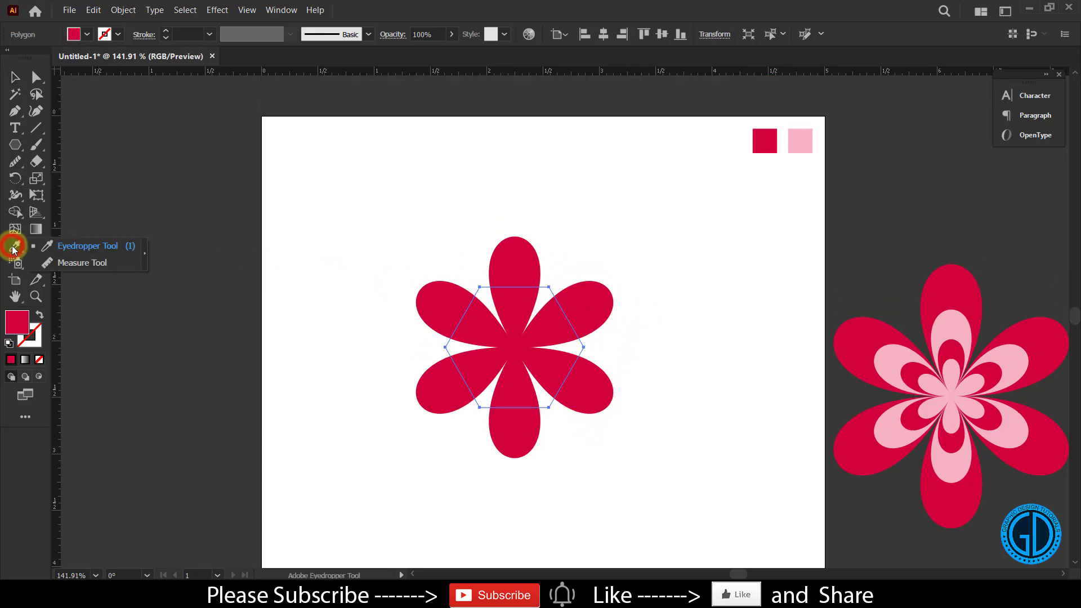
click(79, 245)
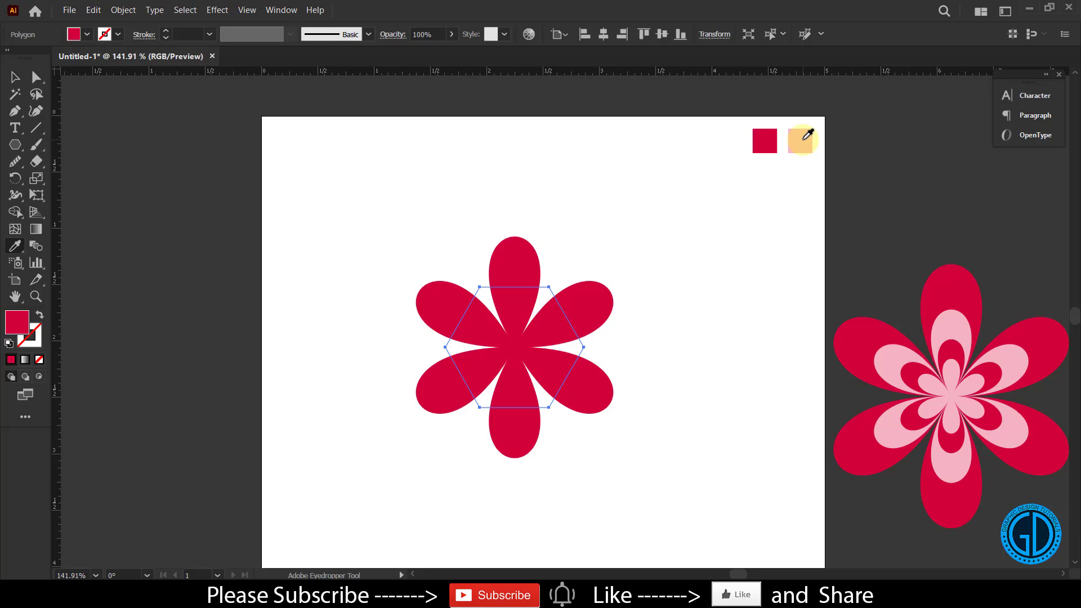
click(803, 138)
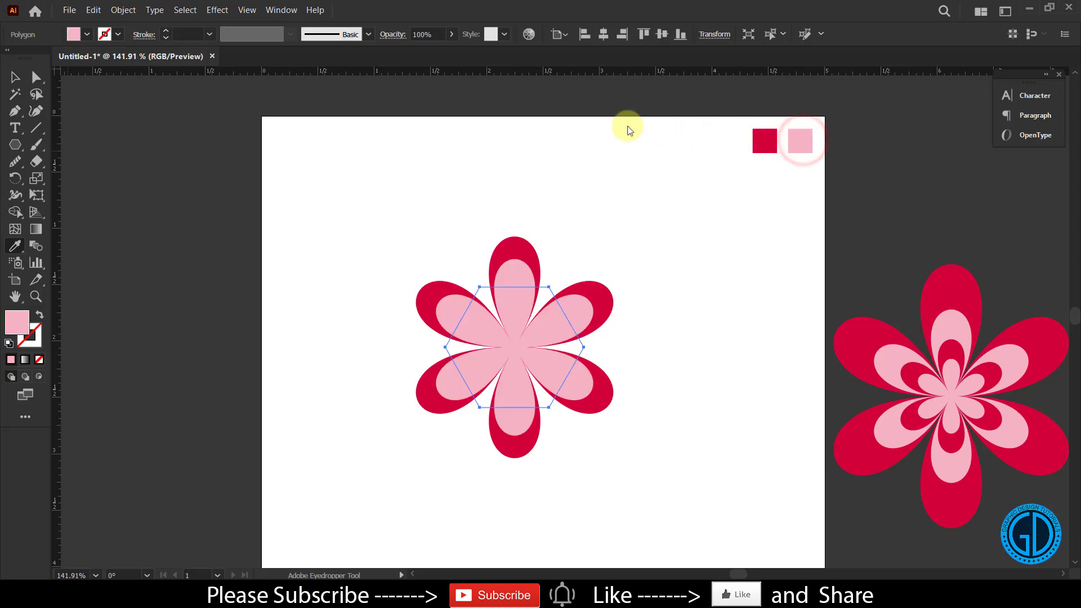
click(15, 77)
click(378, 172)
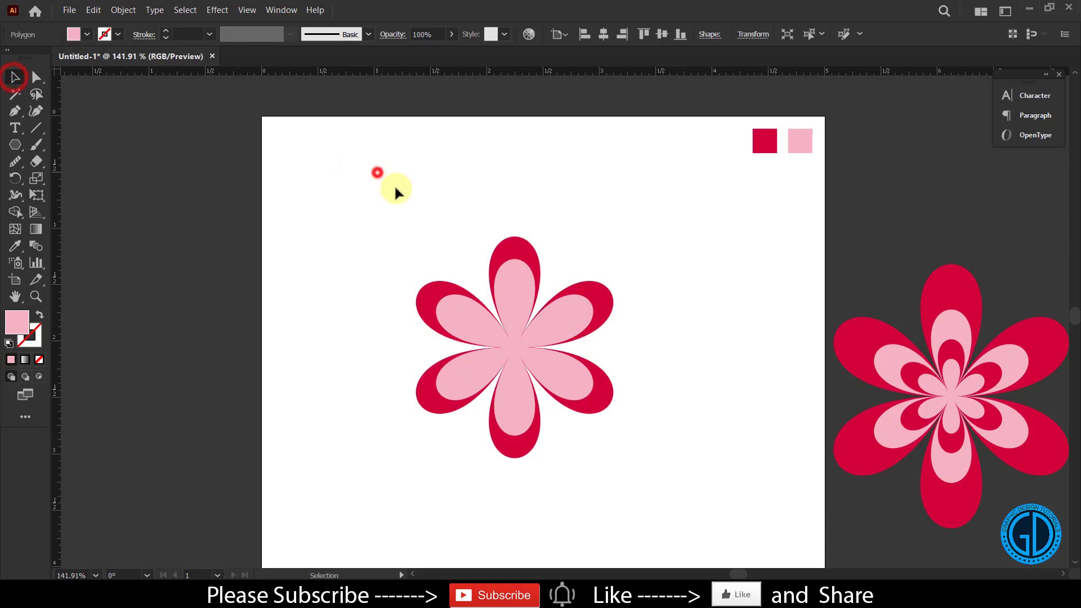
Step: Paste a copy in front of the pink petal layer and fill it crimson
click(564, 320)
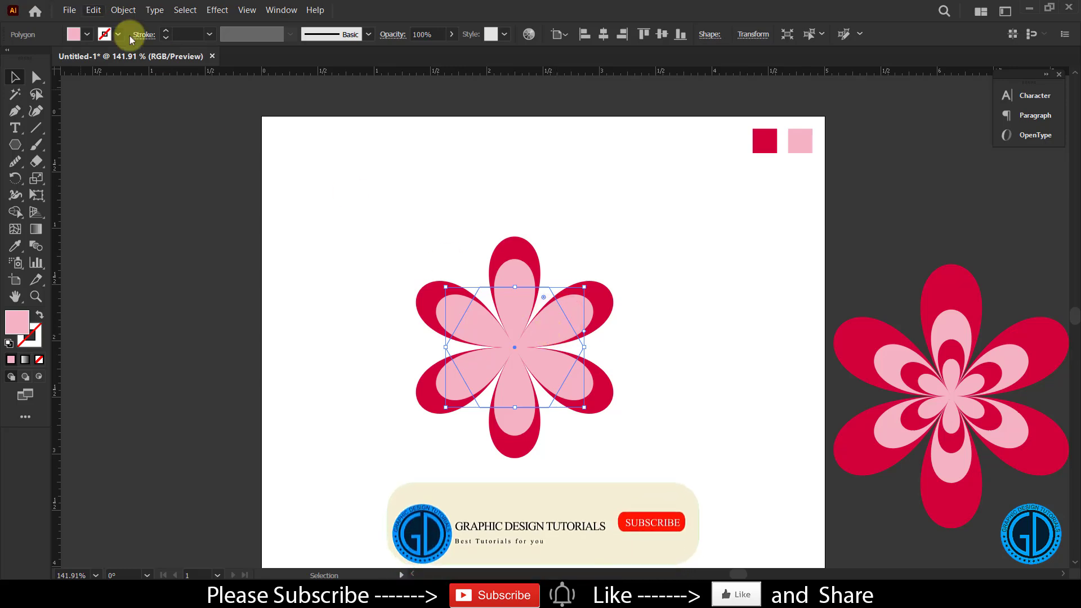
click(93, 10)
click(117, 72)
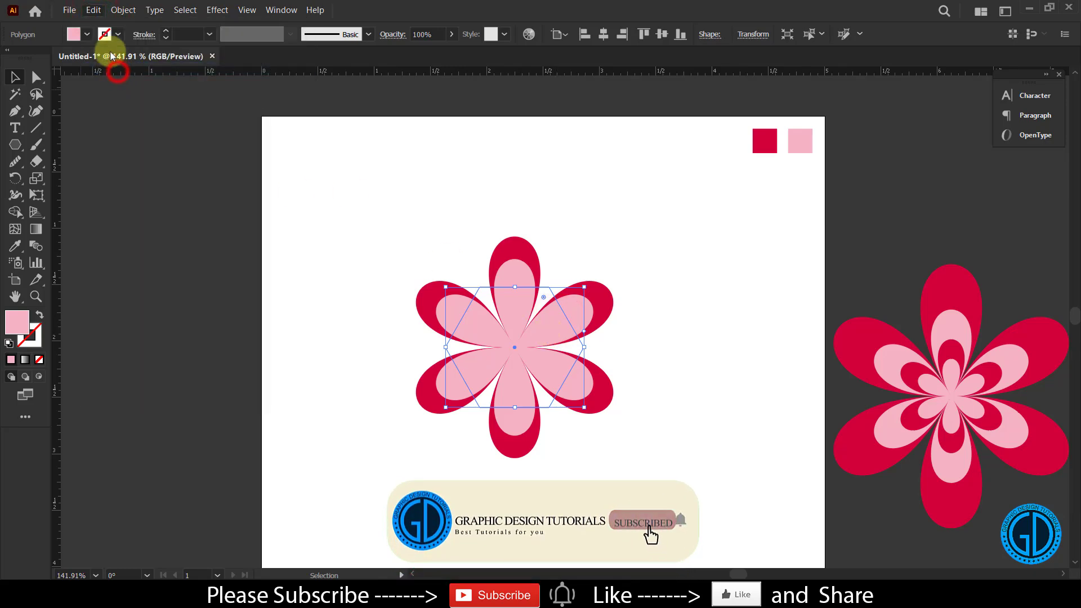
click(93, 10)
click(106, 99)
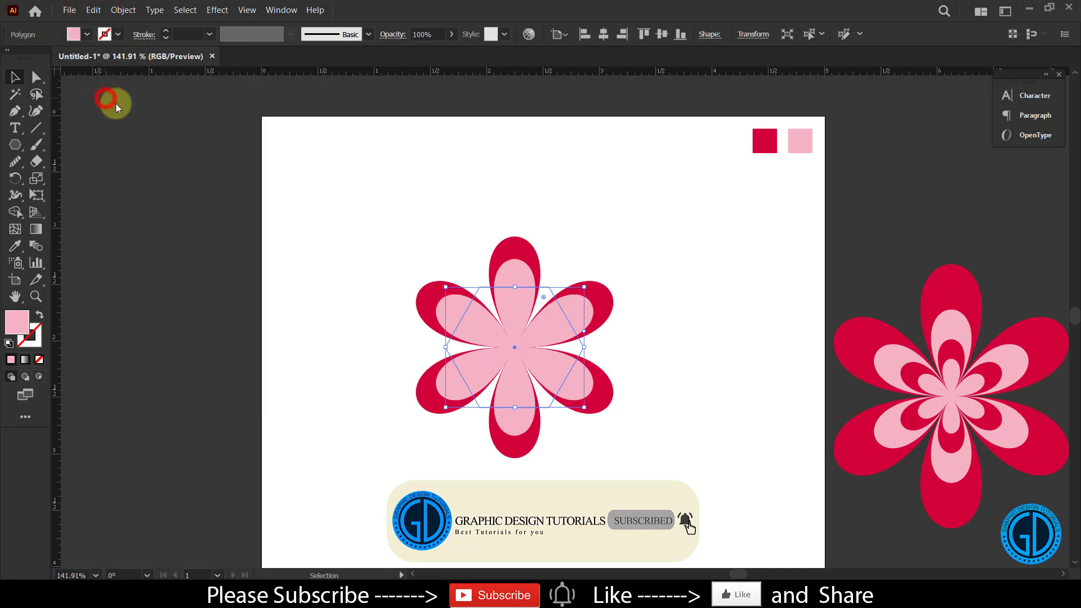
key(a)
key(v)
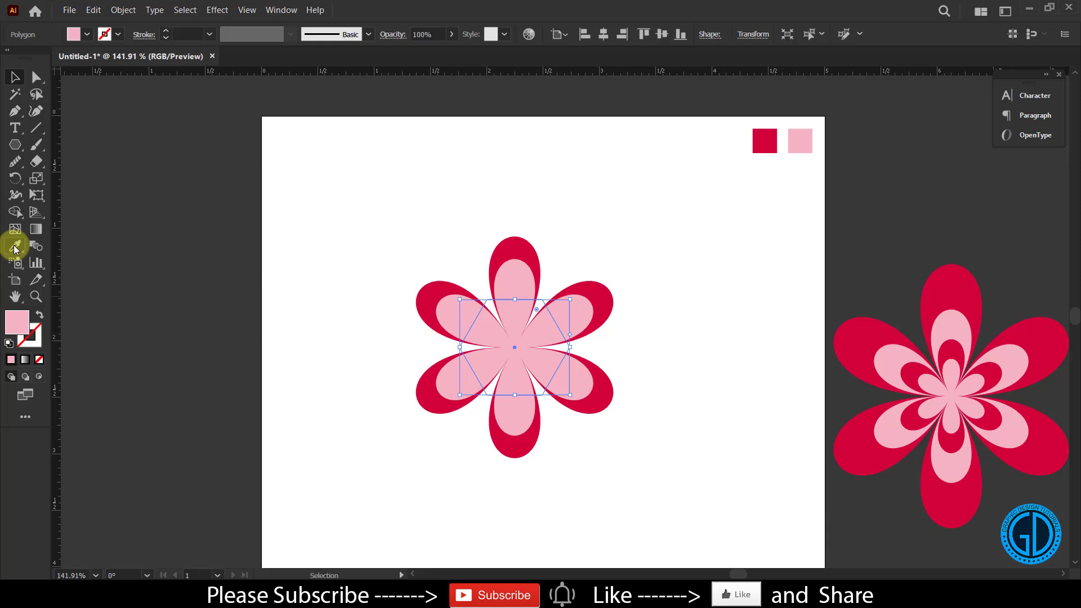
click(15, 245)
click(766, 138)
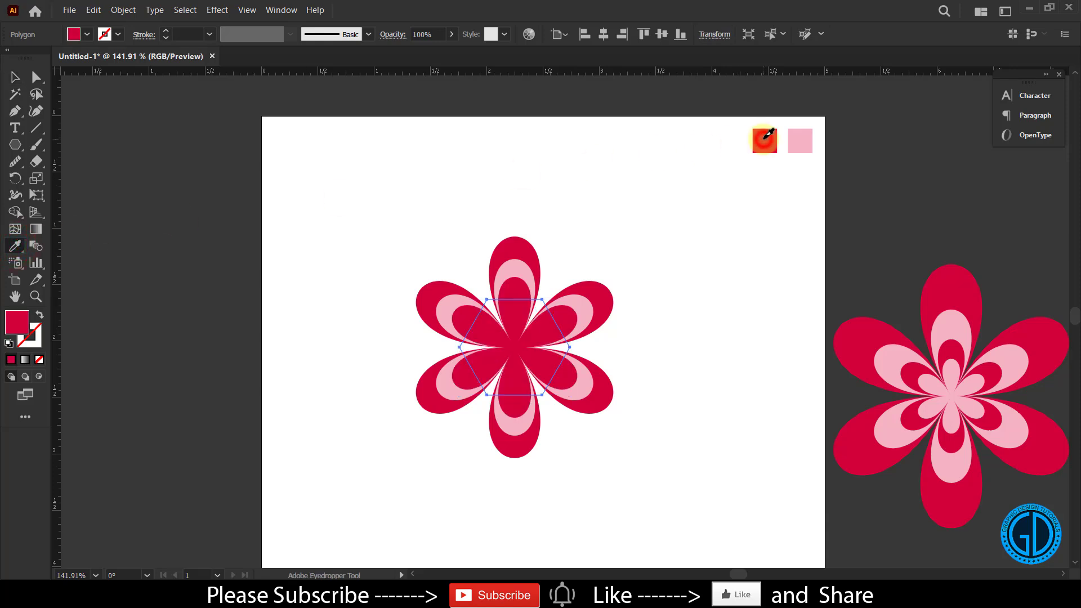
click(14, 77)
click(431, 156)
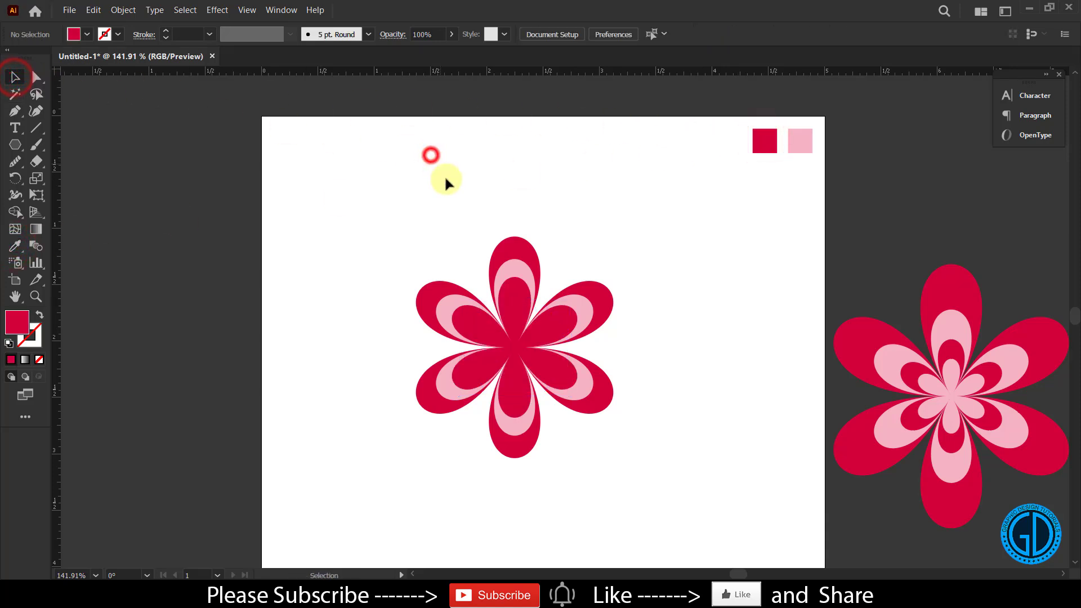
Step: Paste a copy in front of the crimson layer and fill it pink
click(536, 323)
click(94, 10)
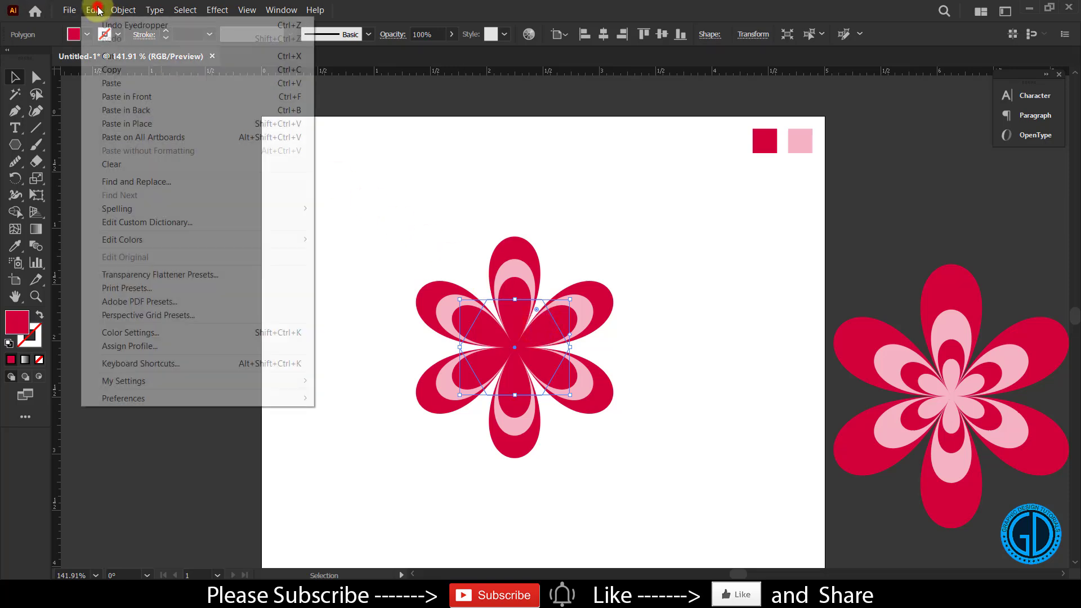
click(111, 74)
click(94, 10)
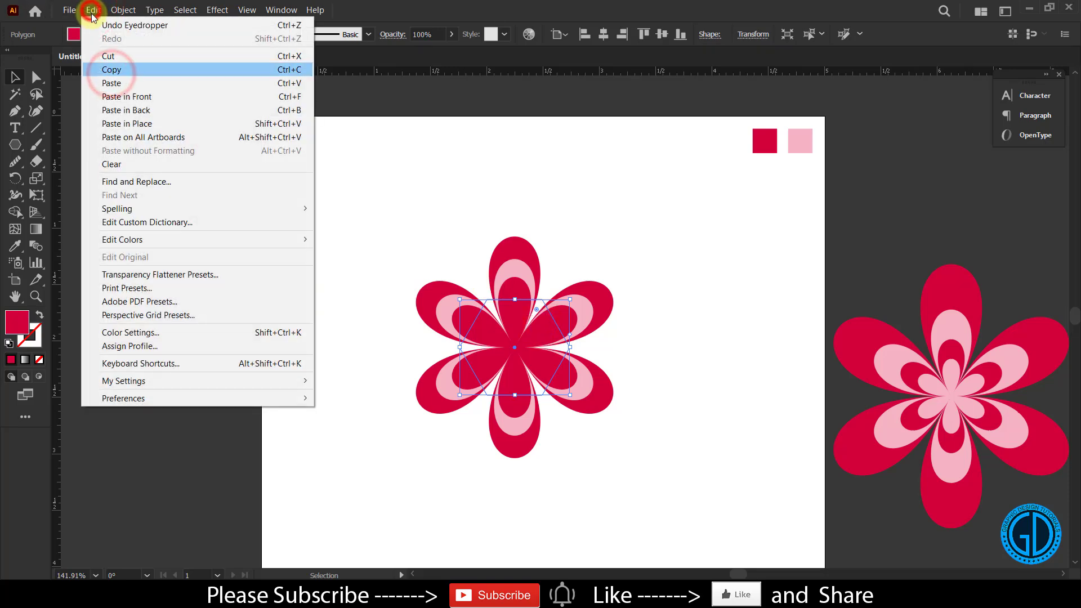
click(106, 96)
key(a)
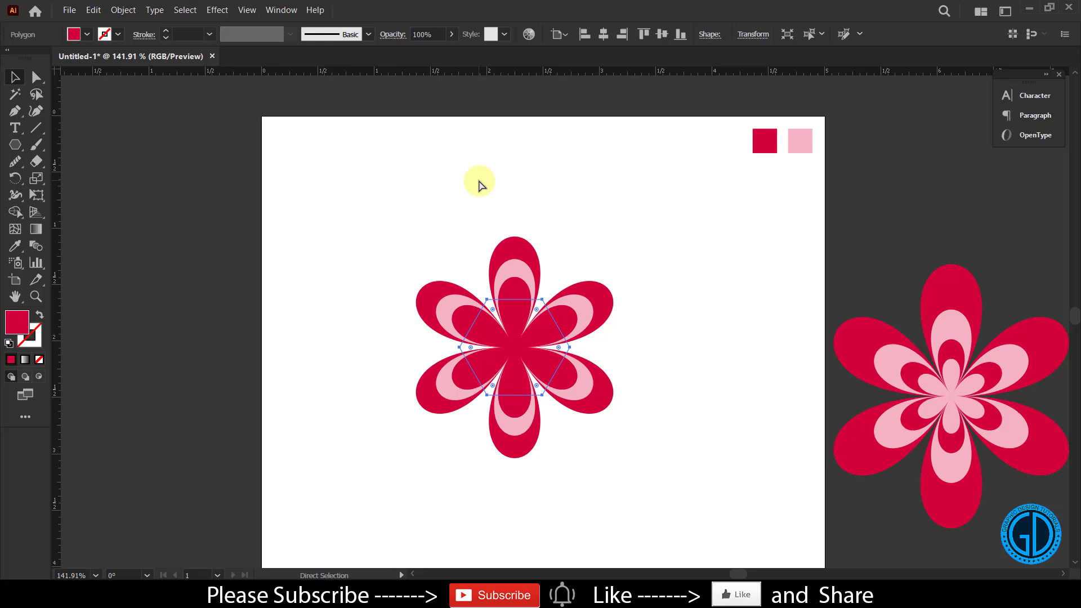
key(v)
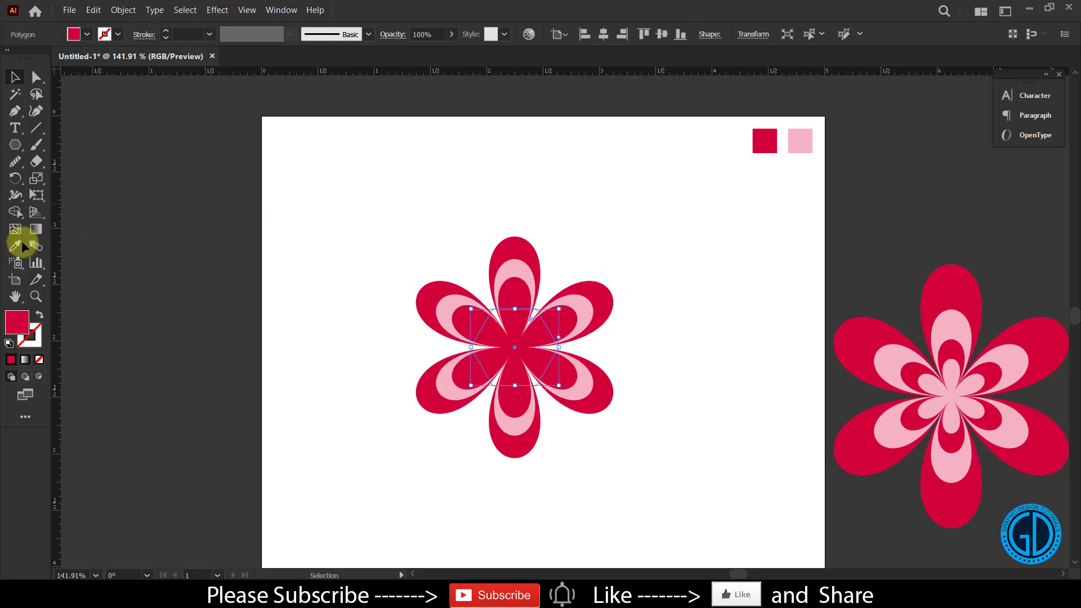
click(14, 247)
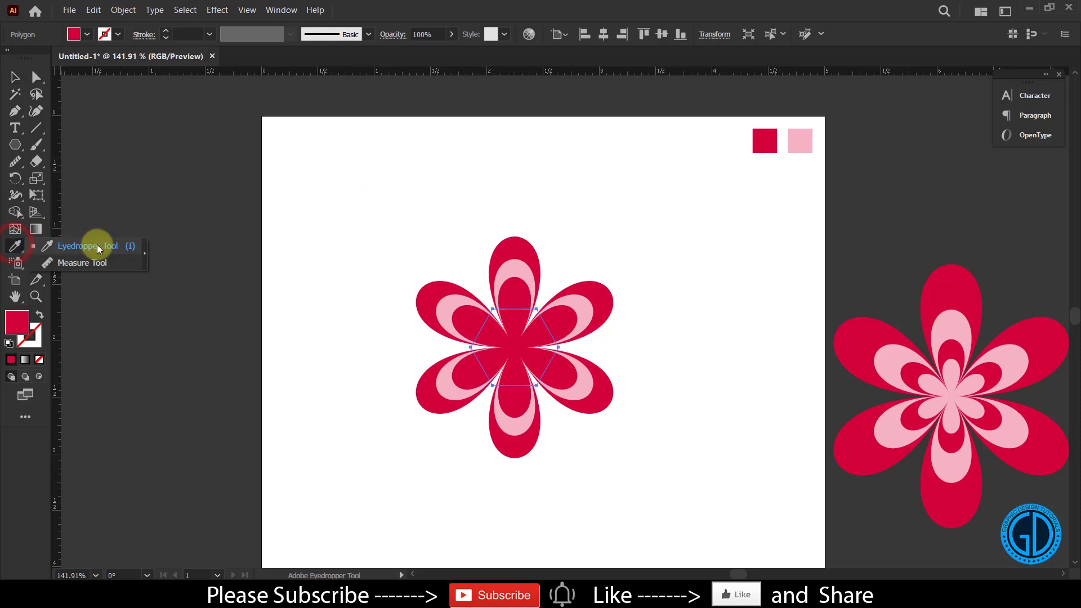
click(801, 141)
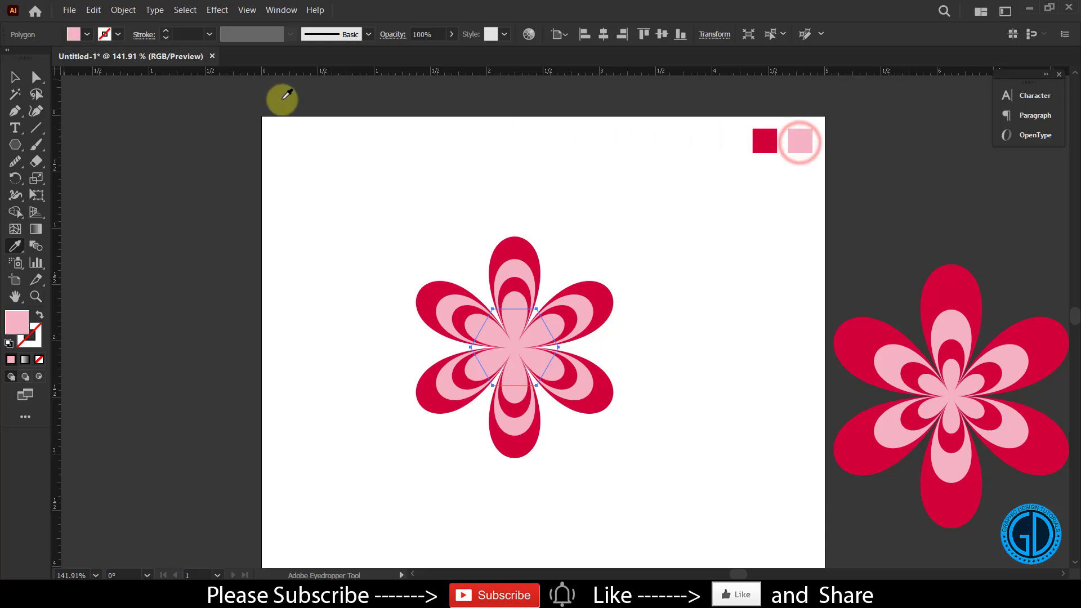
click(14, 77)
click(618, 242)
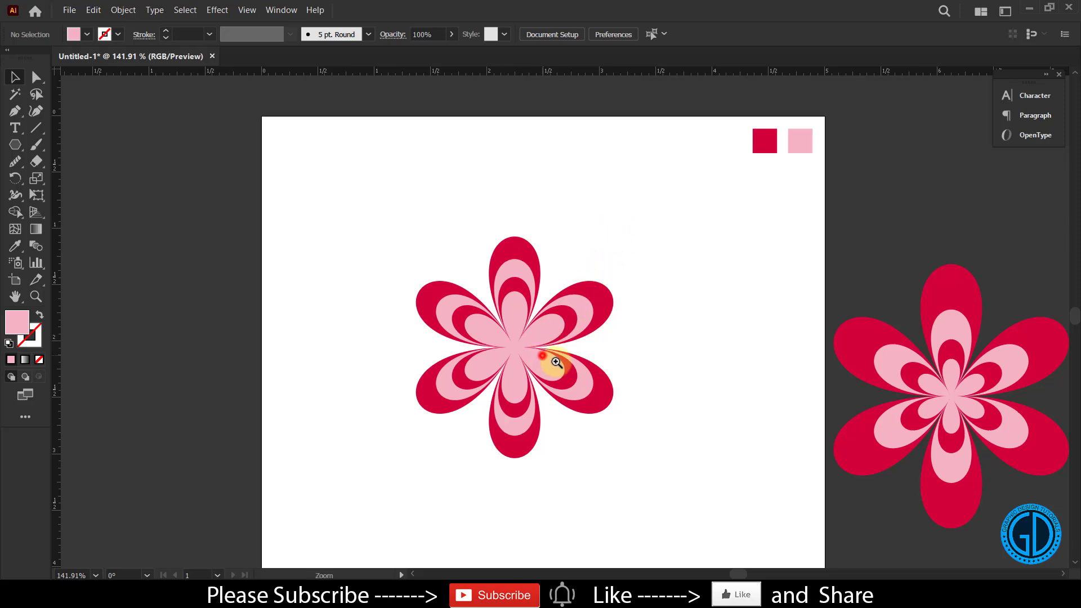
mouse_move(538, 354)
mouse_down()
mouse_move(603, 374)
mouse_move(531, 366)
mouse_up()
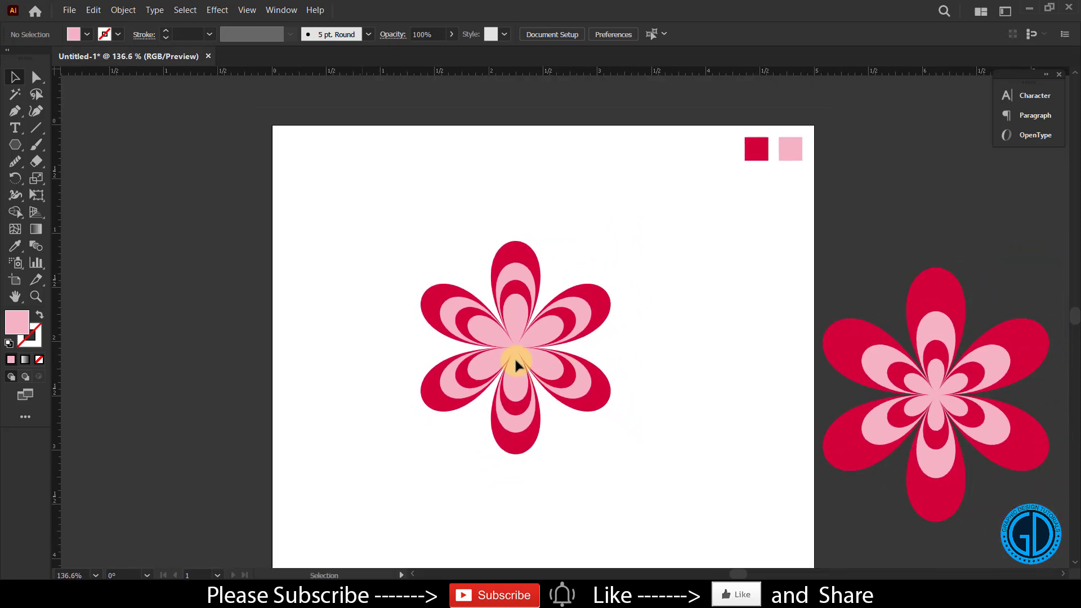
Step: Draw a small circle at the flower centre and fill it crimson
click(15, 145)
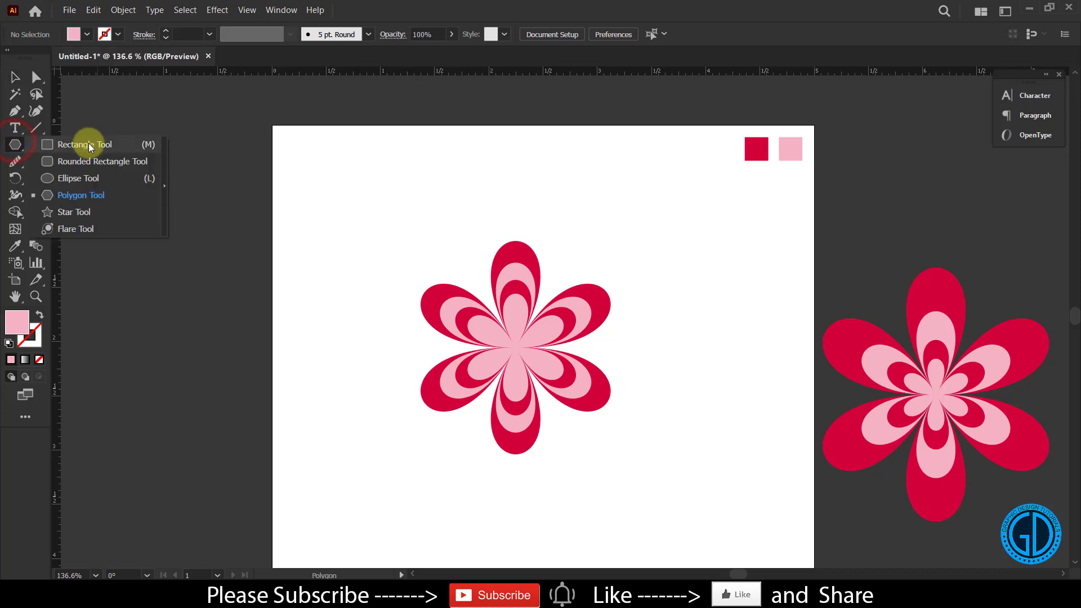
click(71, 179)
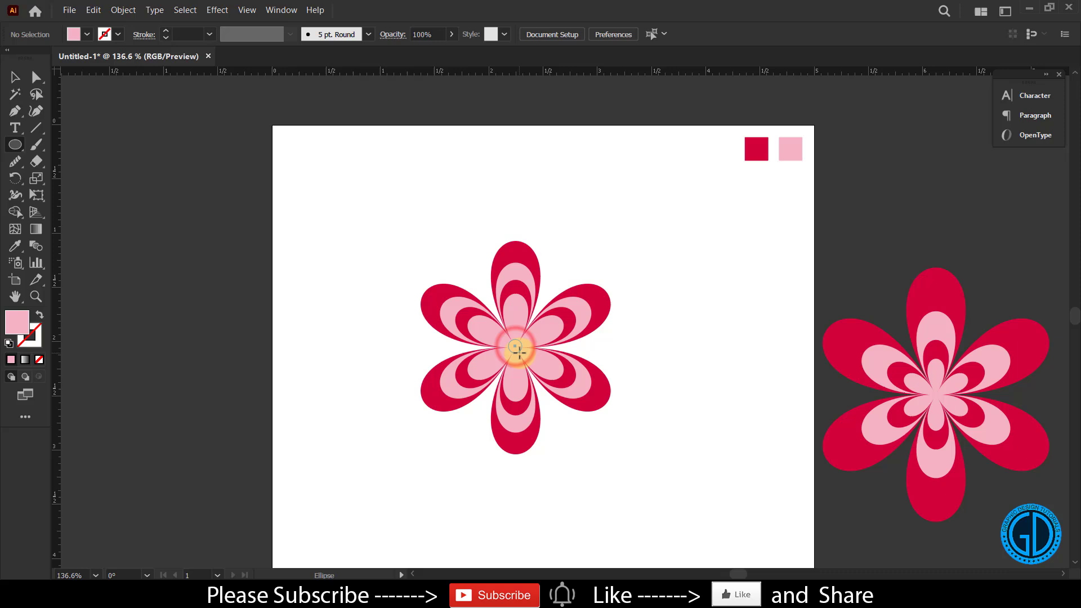
drag(516, 347, 559, 376)
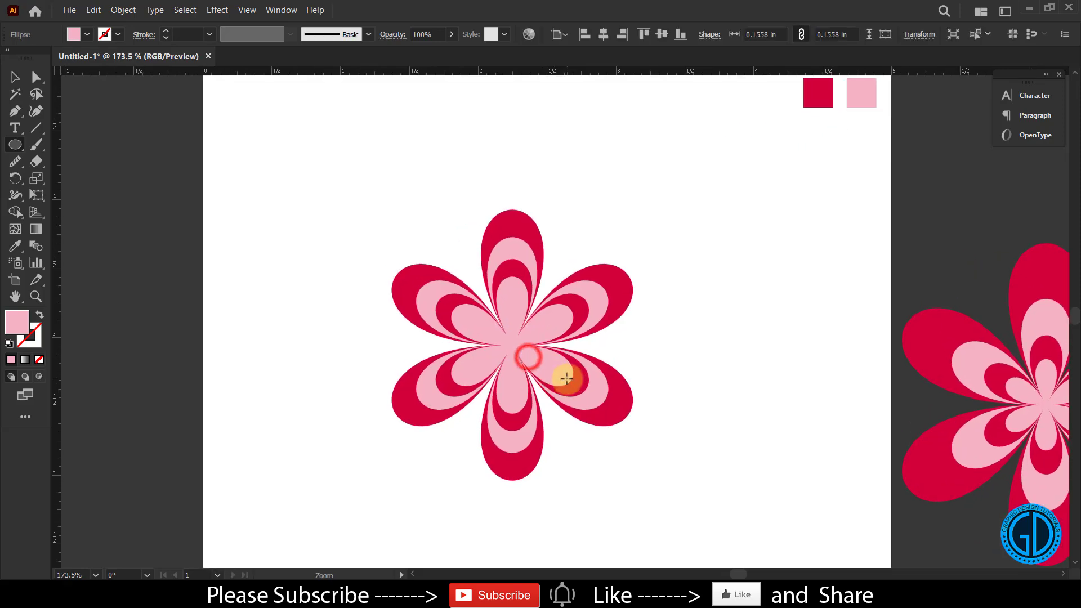
click(15, 246)
click(811, 92)
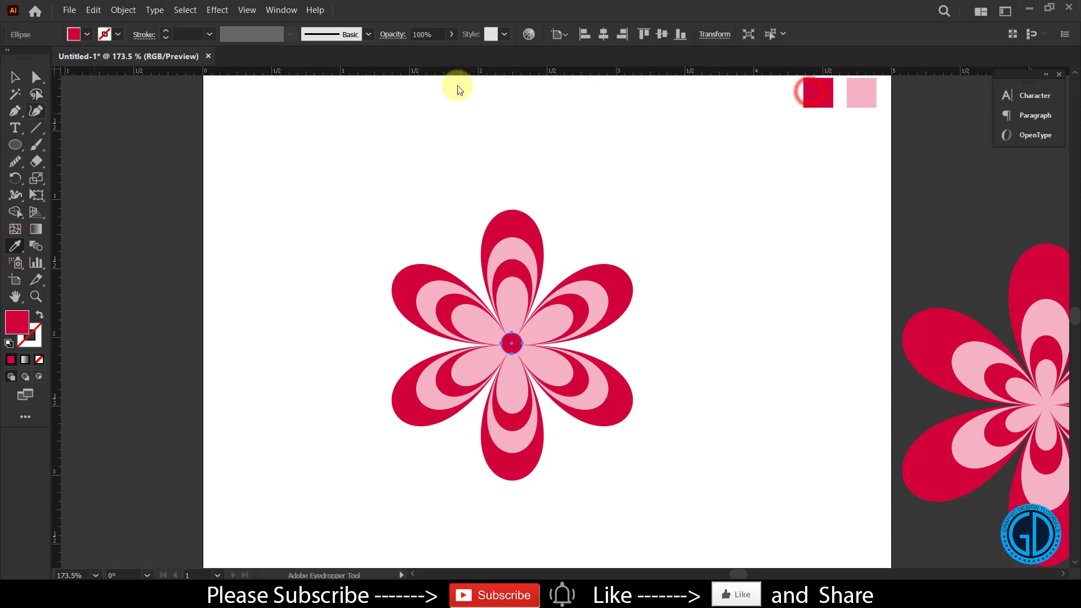
click(15, 78)
click(401, 154)
Step: Move the sample flower further right and select all the flower's parts
drag(498, 342, 529, 356)
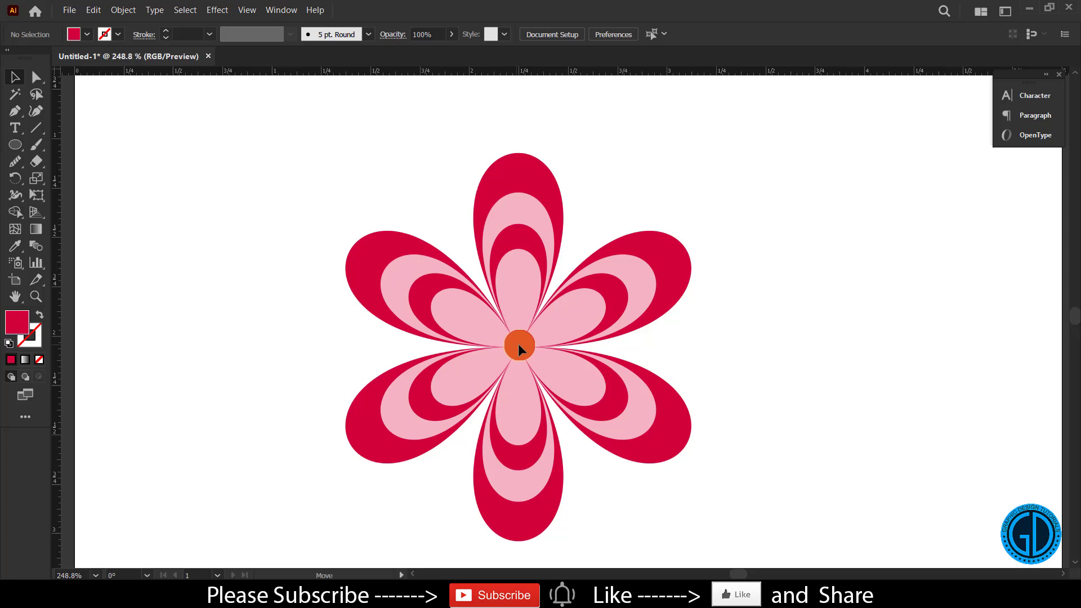
drag(794, 361, 654, 352)
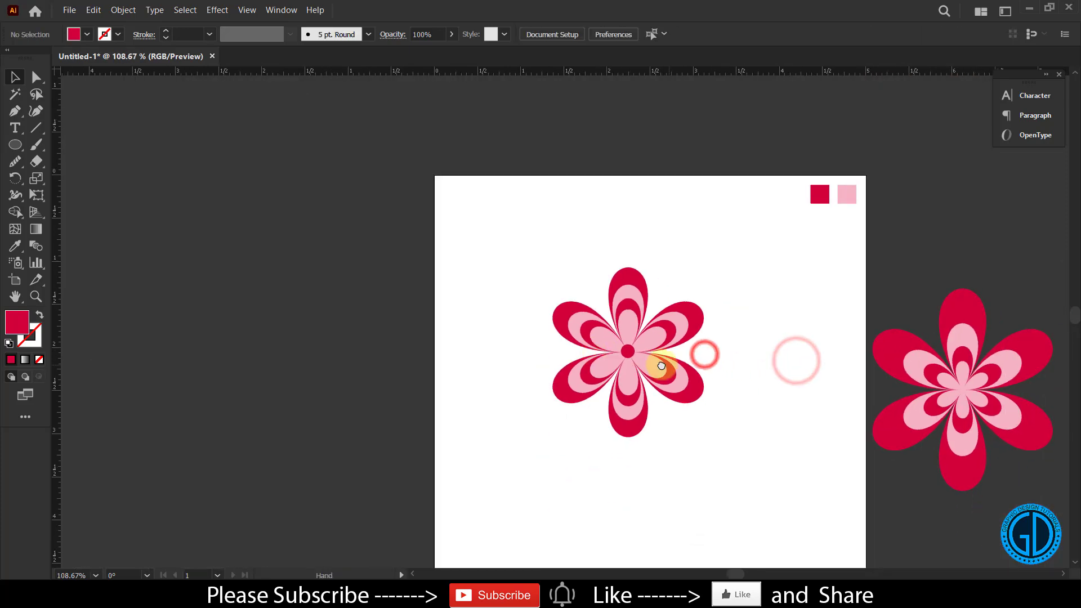
drag(809, 364, 961, 368)
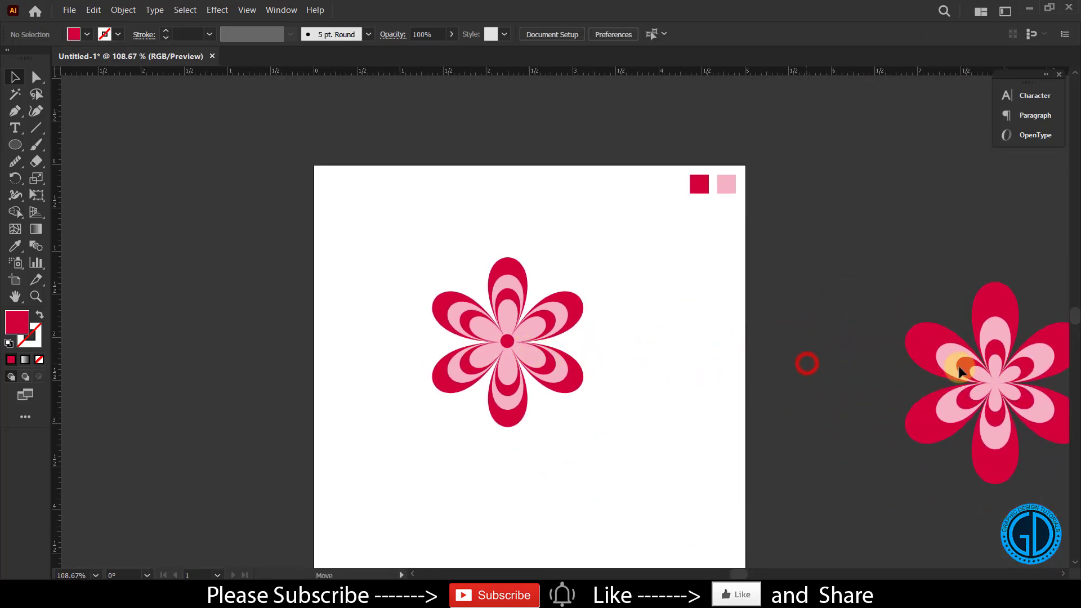
drag(522, 327, 604, 386)
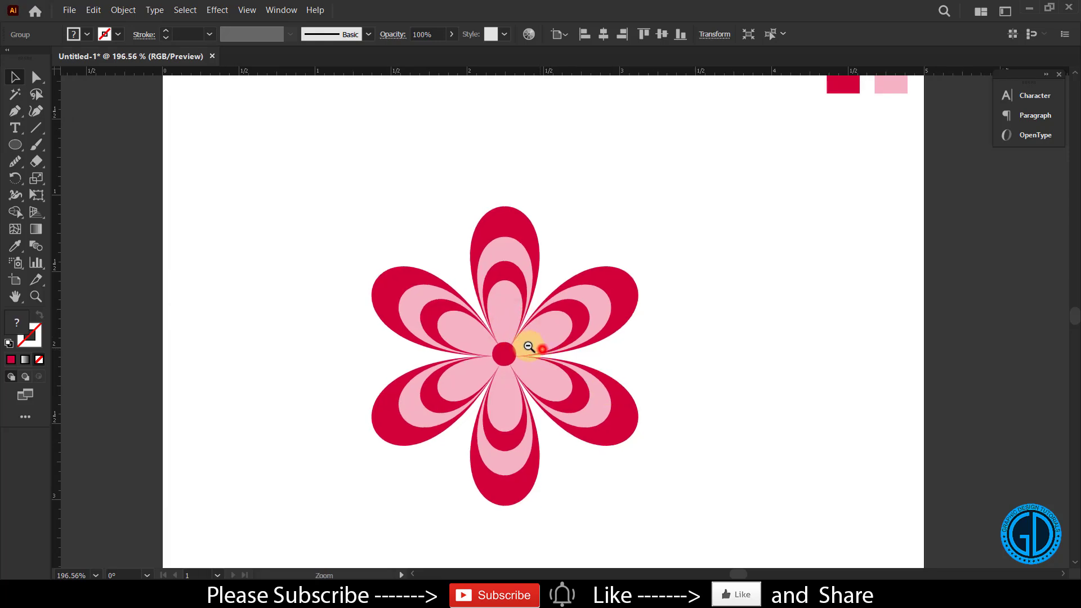
drag(542, 350, 457, 316)
drag(406, 258, 607, 457)
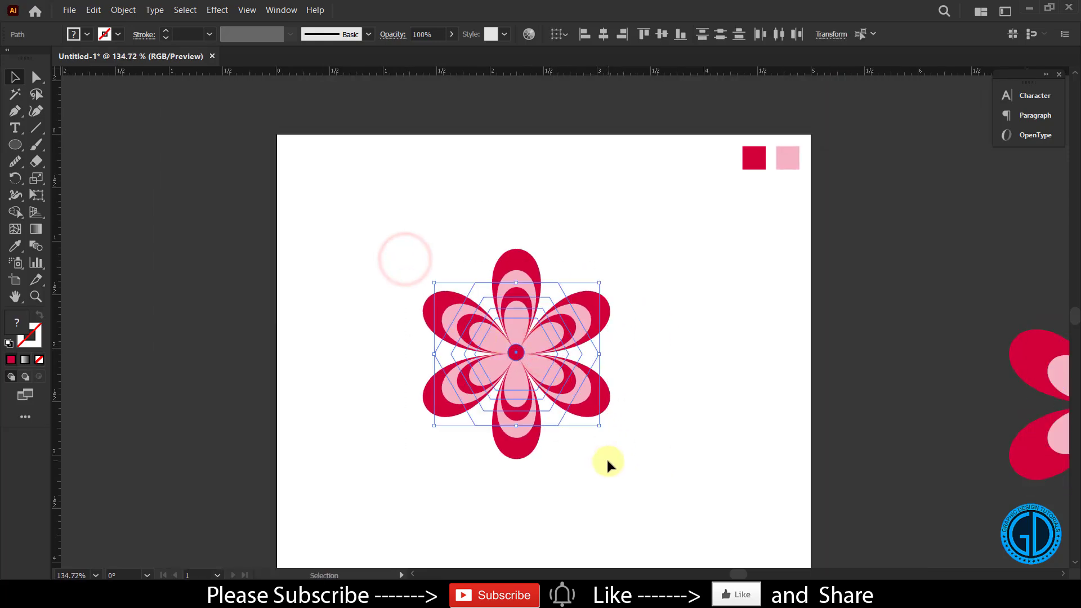
Step: Expand the flower's appearance into paths, group all its parts, and reposition the group
click(122, 9)
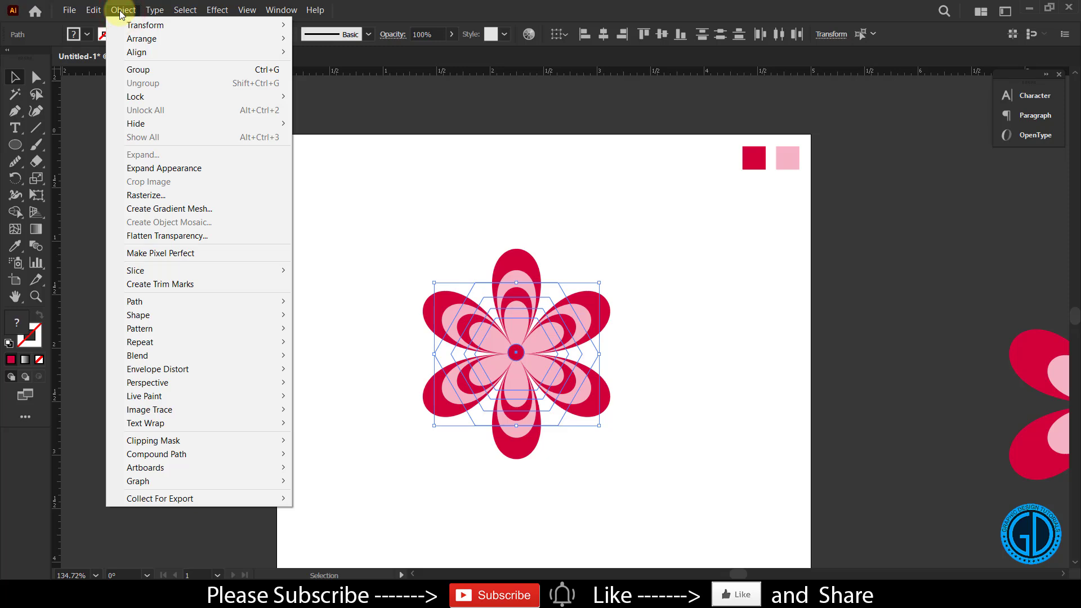
click(174, 169)
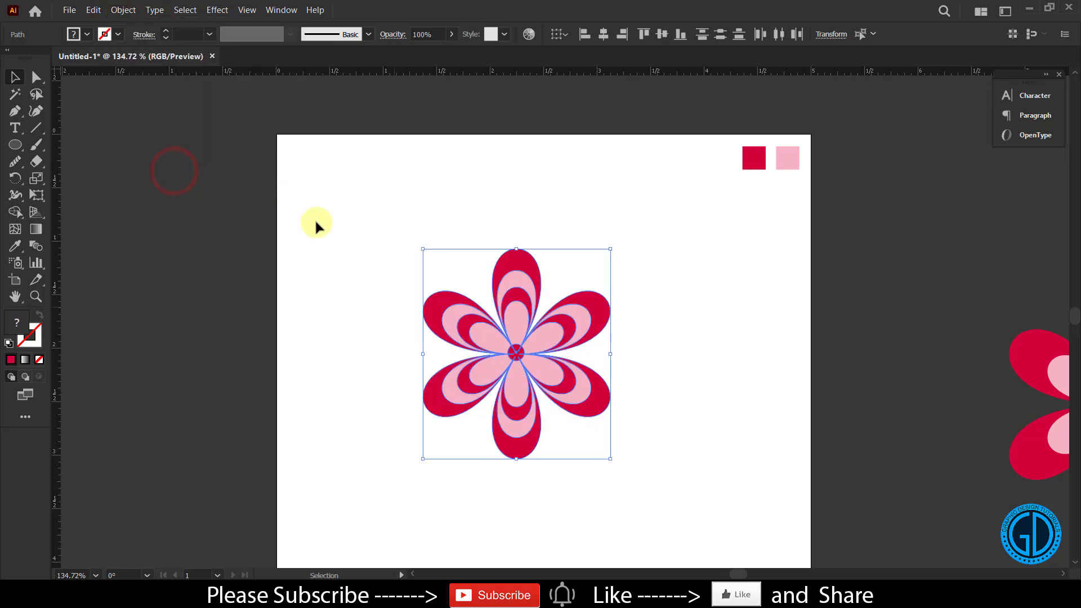
right_click(500, 289)
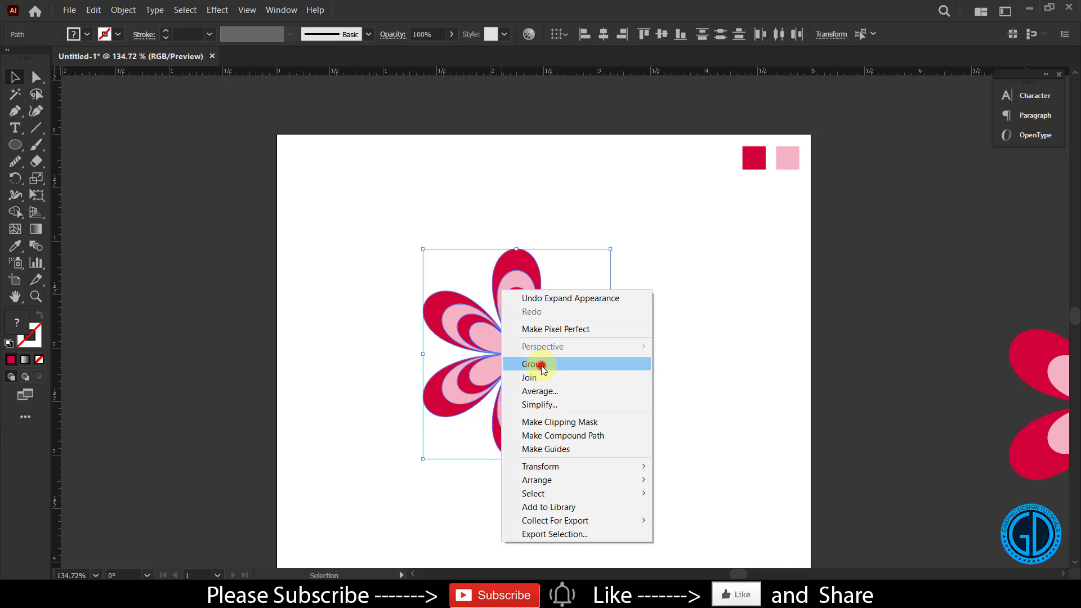
click(542, 366)
click(626, 357)
mouse_move(516, 352)
mouse_down()
mouse_move(453, 330)
mouse_move(504, 360)
mouse_move(552, 344)
mouse_up()
click(675, 350)
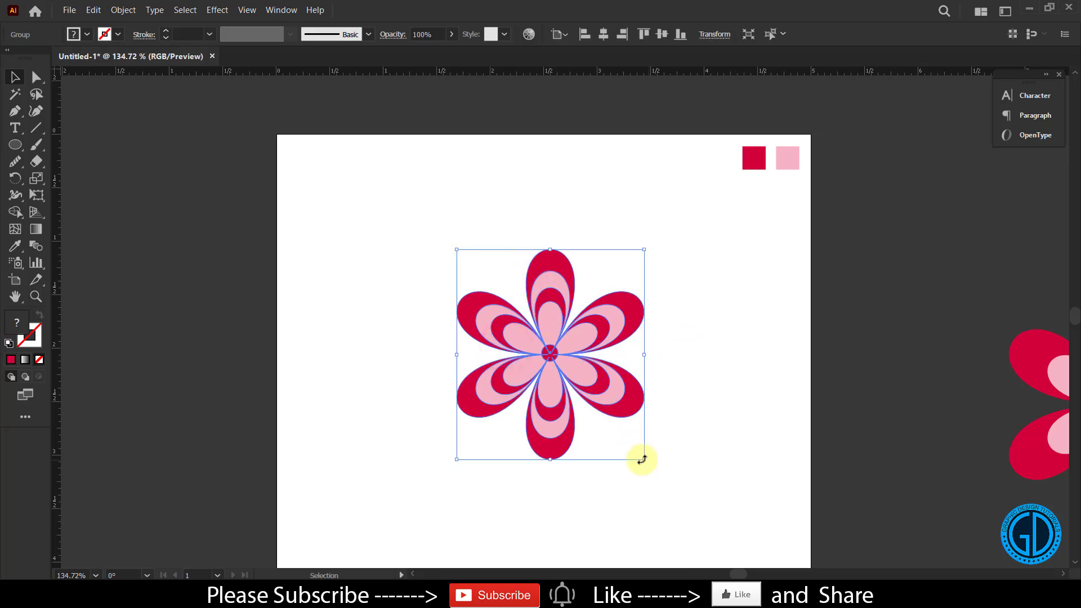
Step: Scale the flower group down to a small tile and move it to the upper left
drag(643, 460, 625, 445)
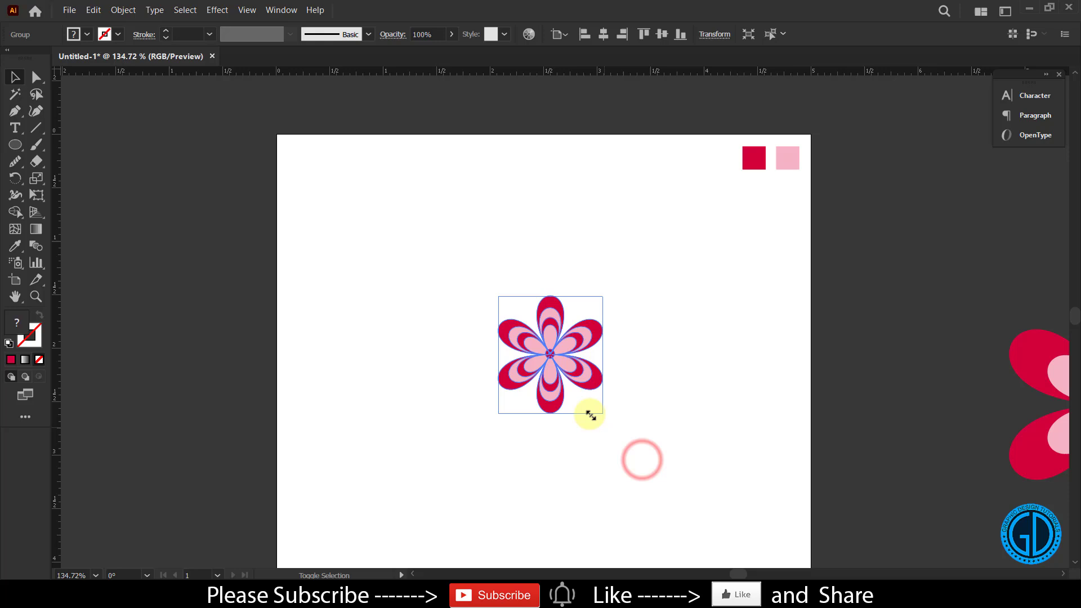
drag(590, 415, 570, 393)
click(606, 422)
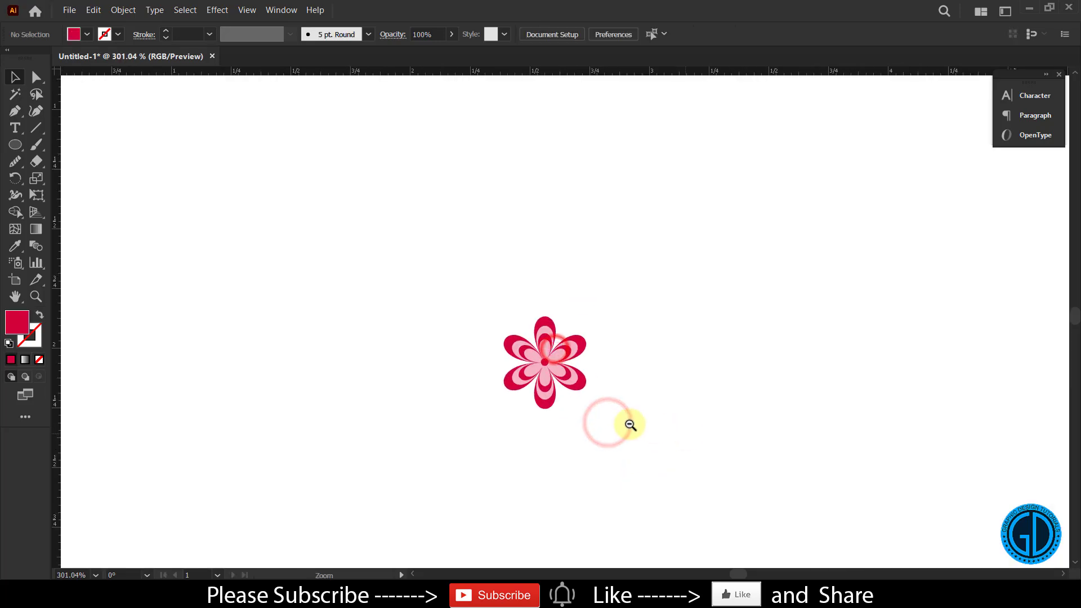
alt+click(631, 426)
alt+click(536, 386)
key(v)
drag(605, 445, 462, 301)
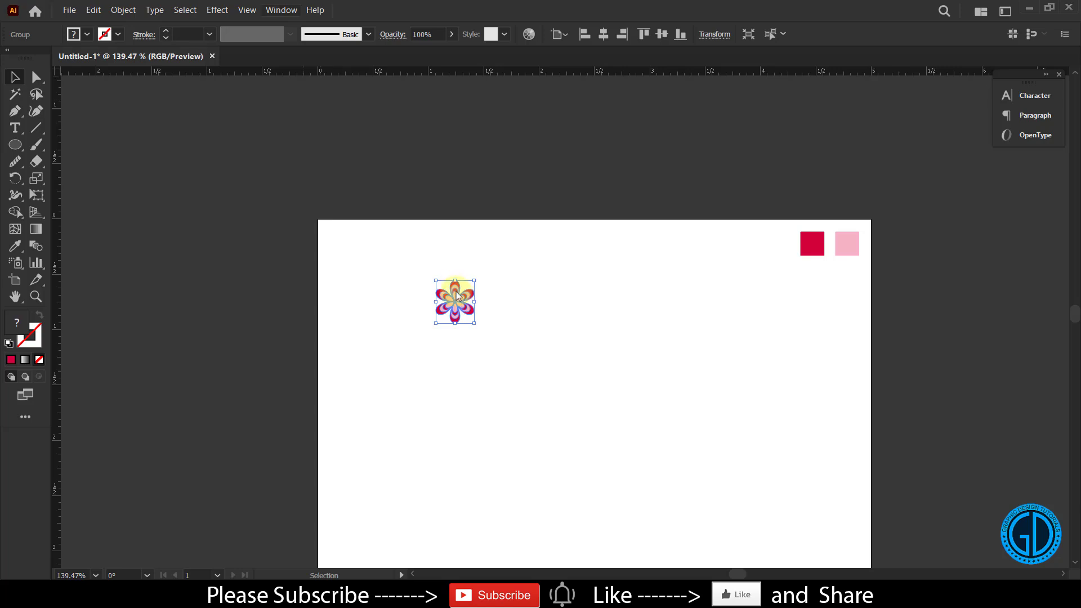
click(423, 259)
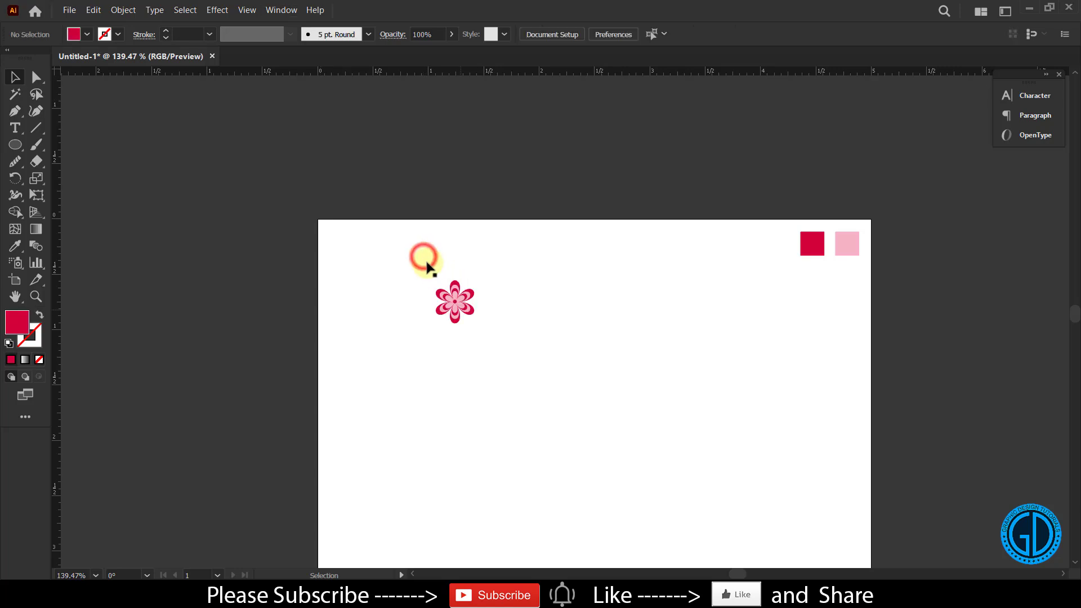
click(454, 302)
Step: Open the Pattern Options panel, move it aside, and choose Make Pattern from the flower
click(281, 10)
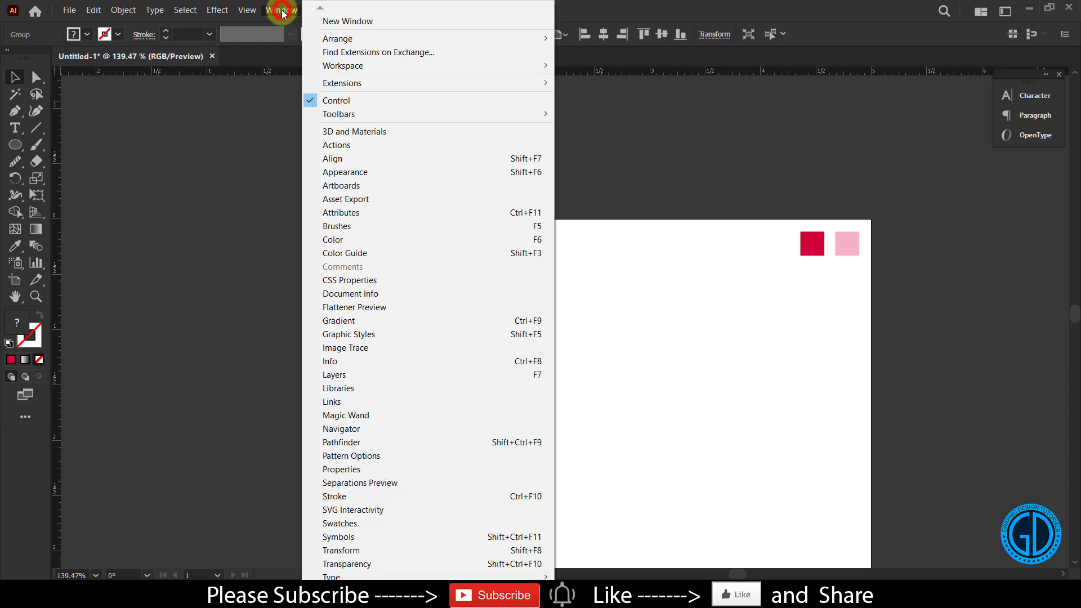
key(Down)
key(Down)
key(Down)
key(Down)
key(Down)
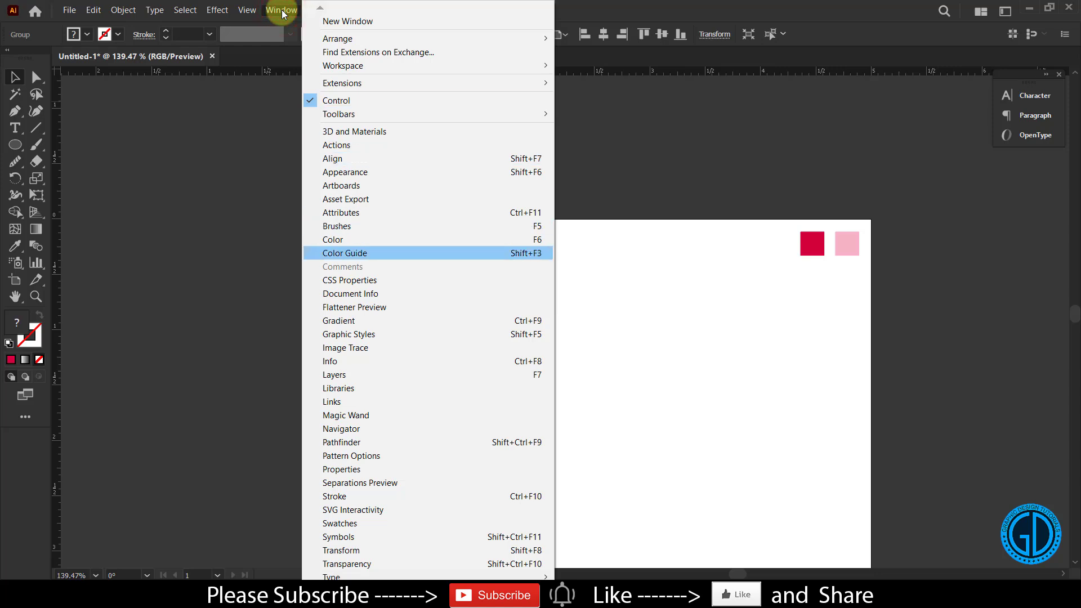
key(Down)
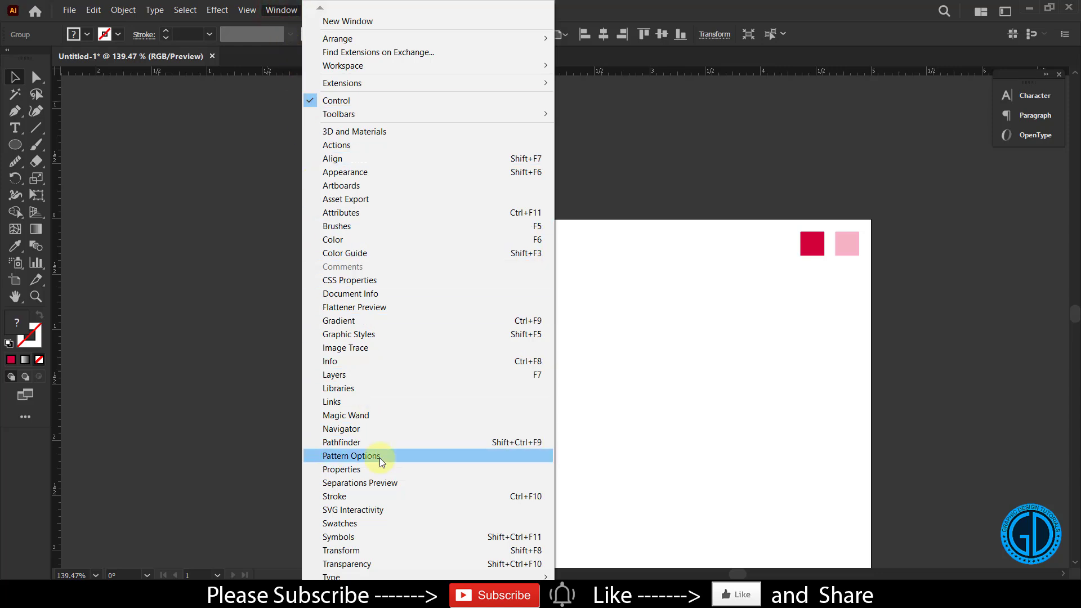
click(380, 458)
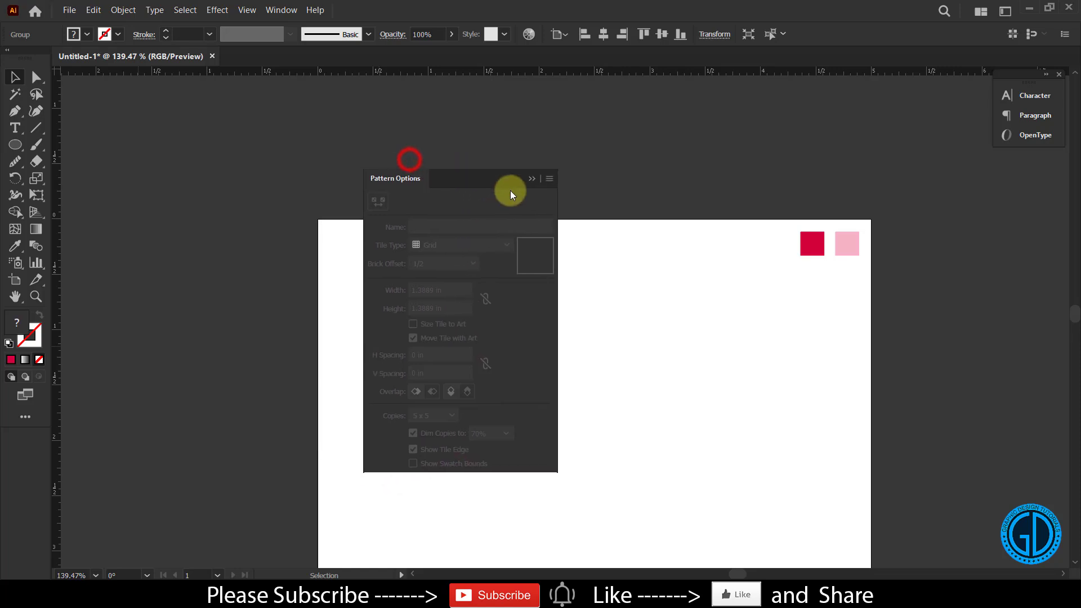
drag(410, 160, 815, 195)
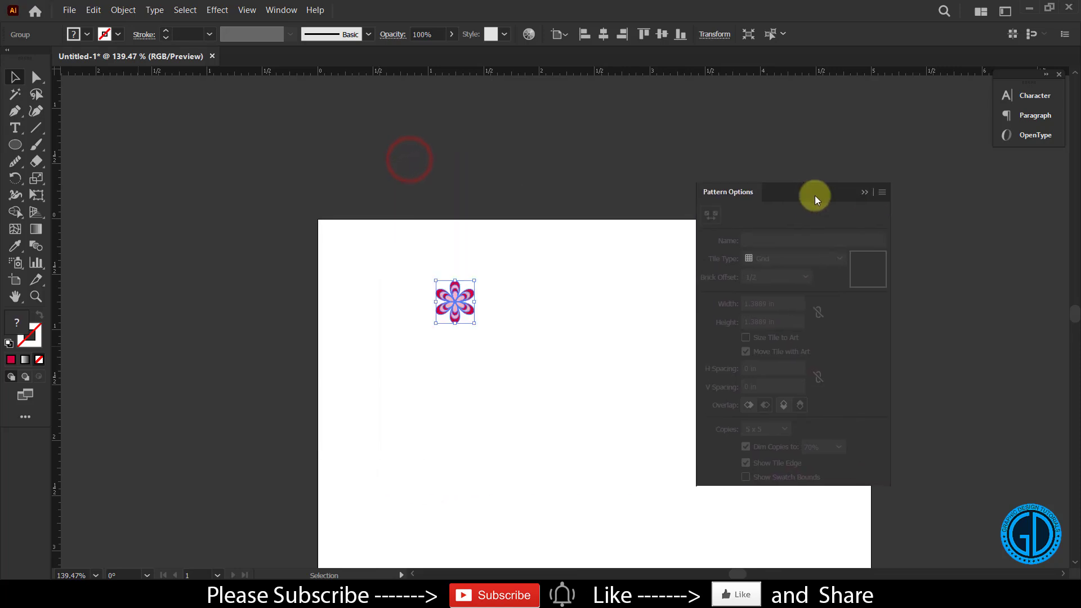
click(883, 194)
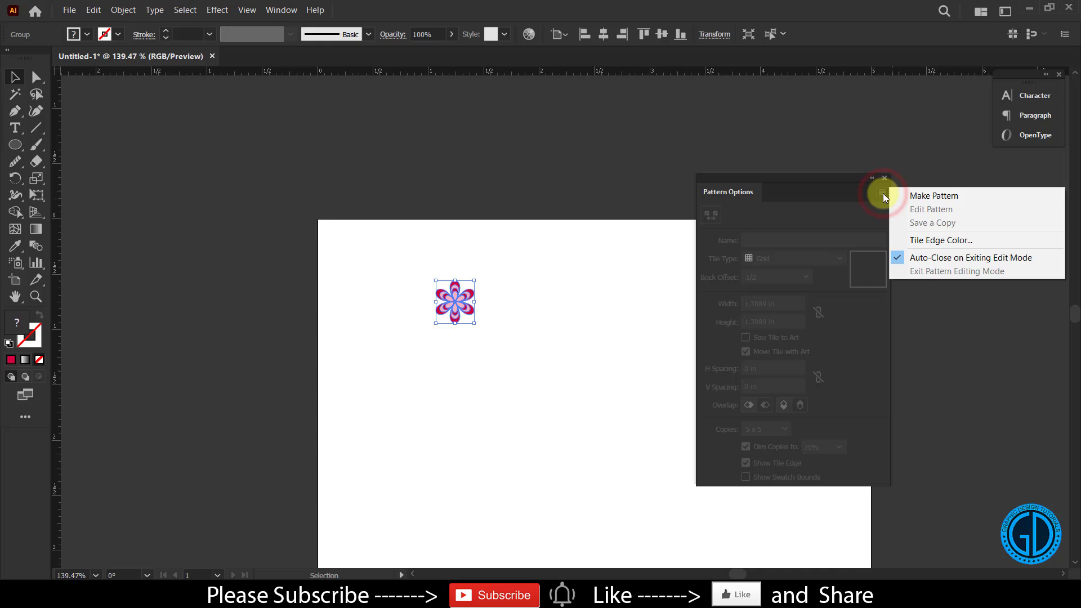
click(920, 196)
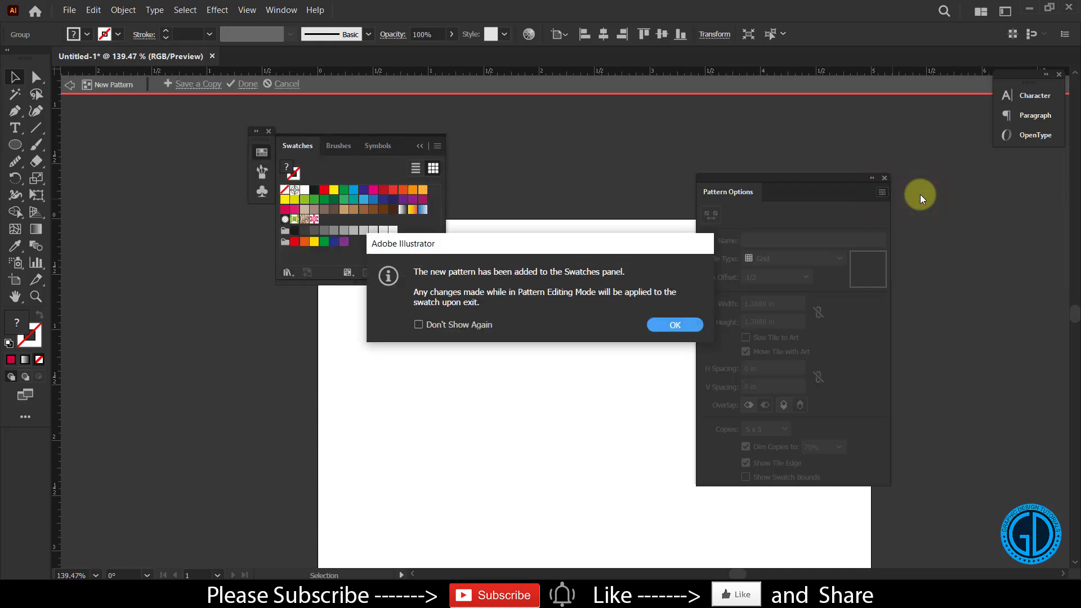
Step: Try Brick by Row, Brick by Column and Hex by Column tiling, then return to Grid
click(674, 325)
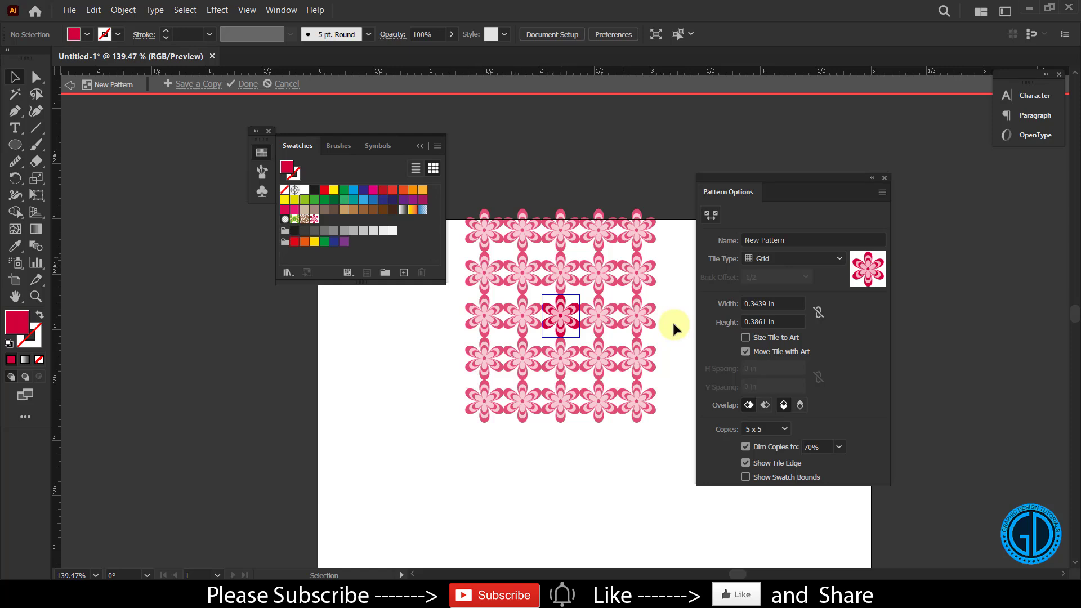
click(801, 258)
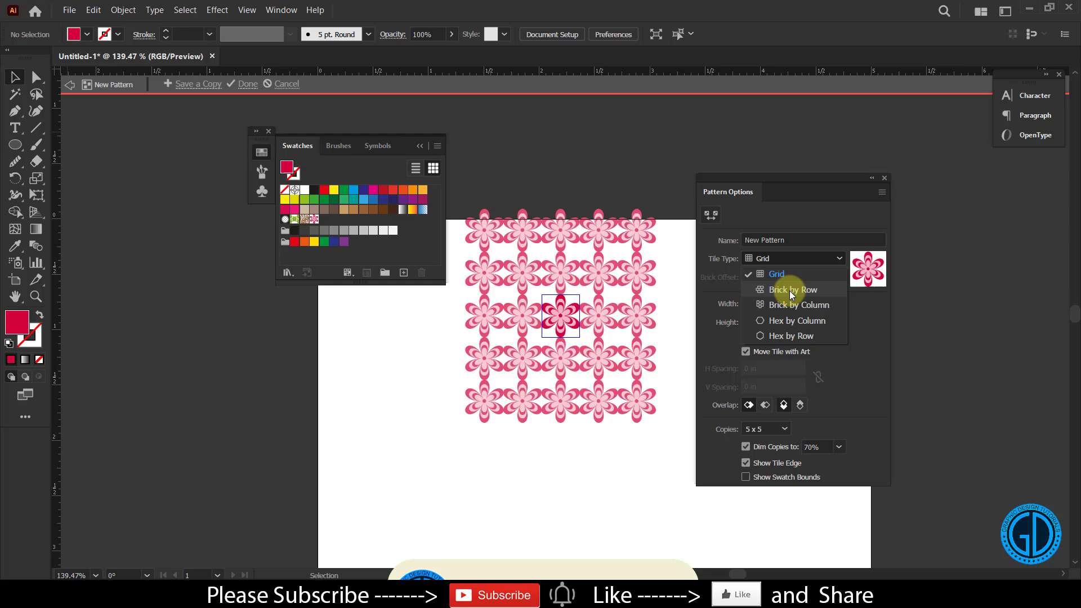
click(792, 291)
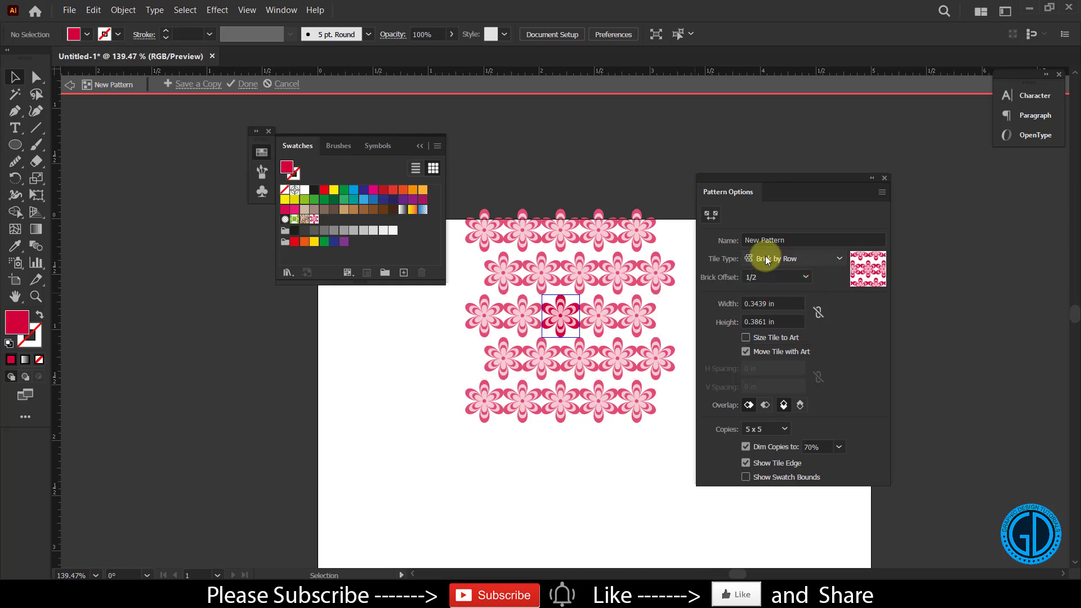
click(773, 263)
click(775, 303)
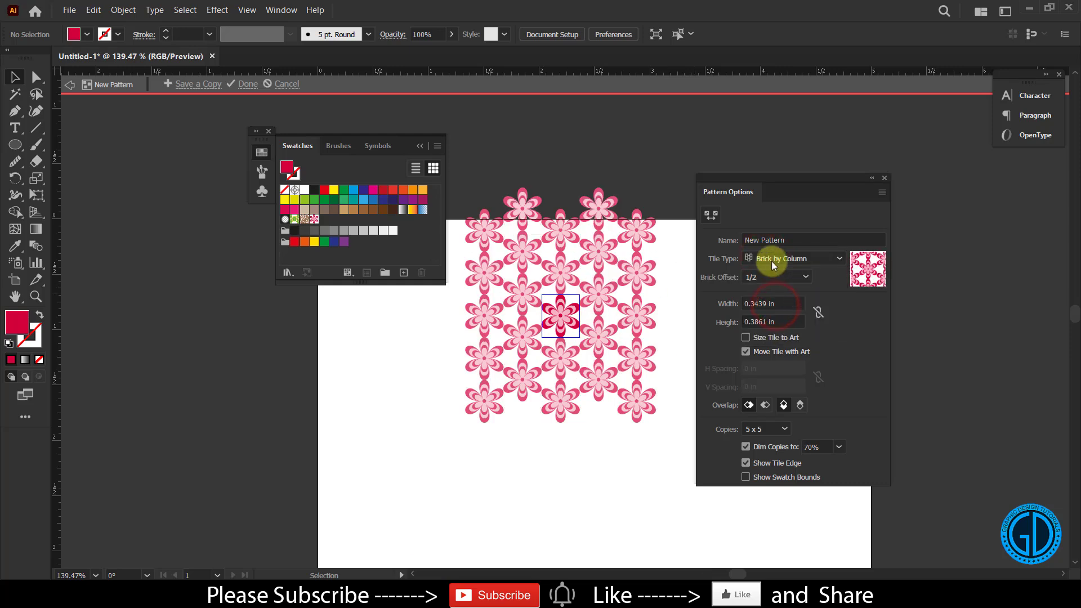
click(773, 259)
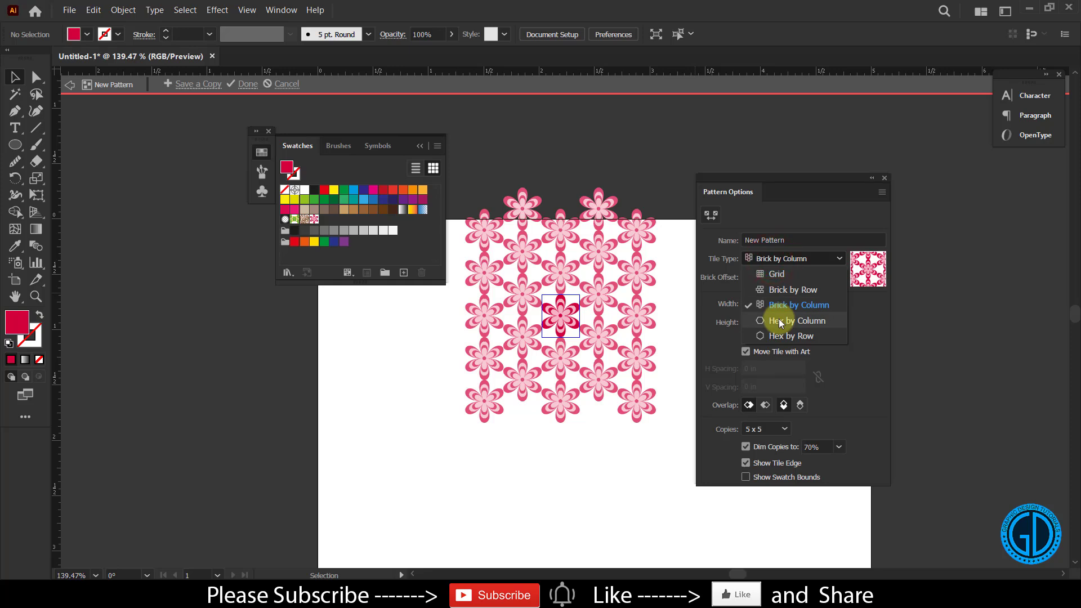
click(781, 322)
click(772, 258)
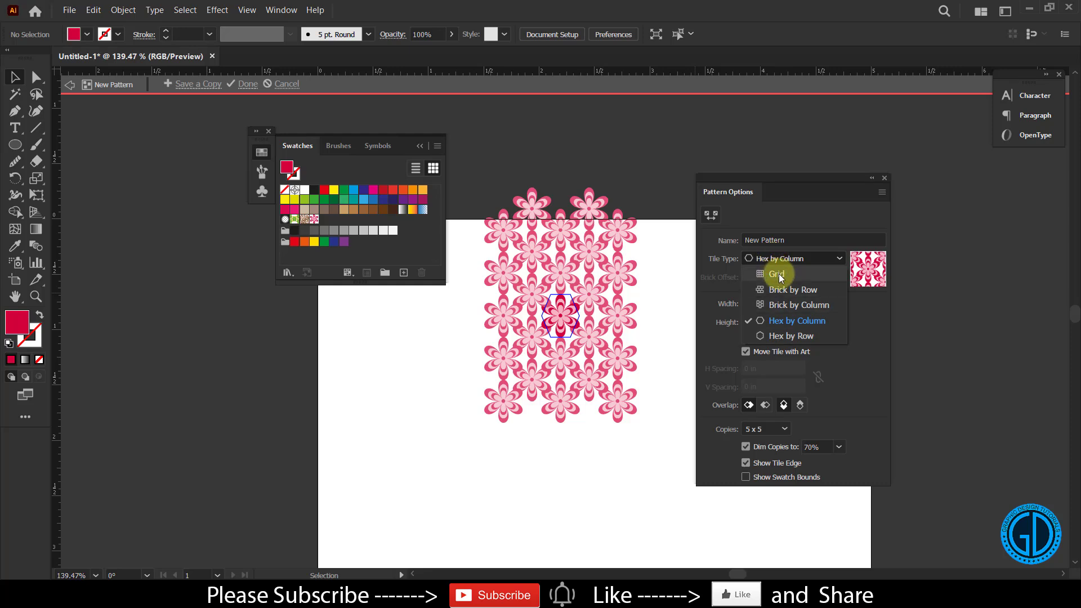
click(778, 275)
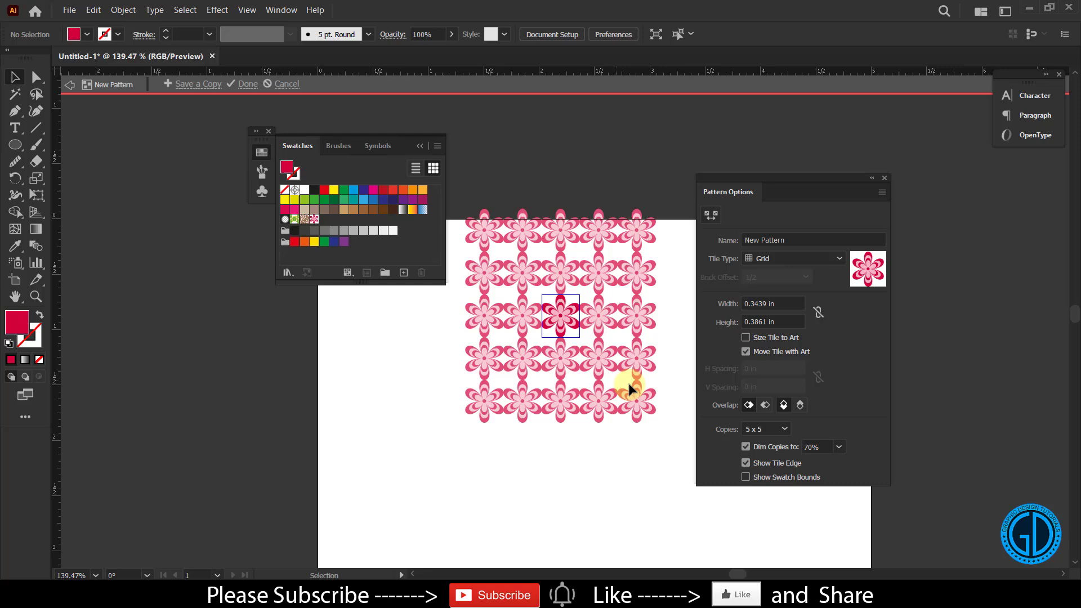
scroll(629, 383, up, 2)
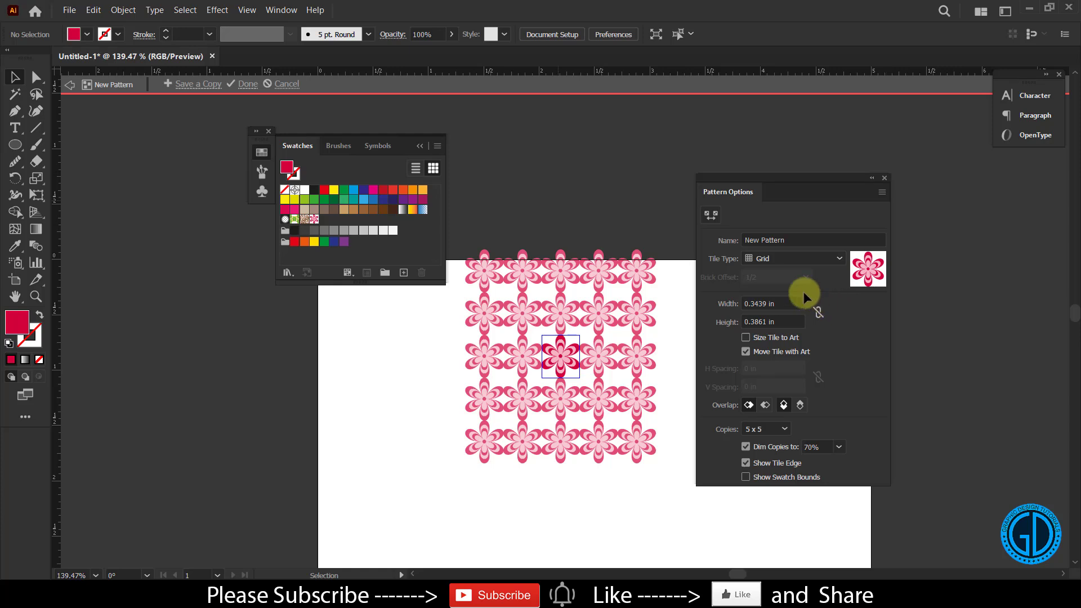
Step: Exit pattern editing back to the artboard and show the shape tool flyout
double_click(508, 157)
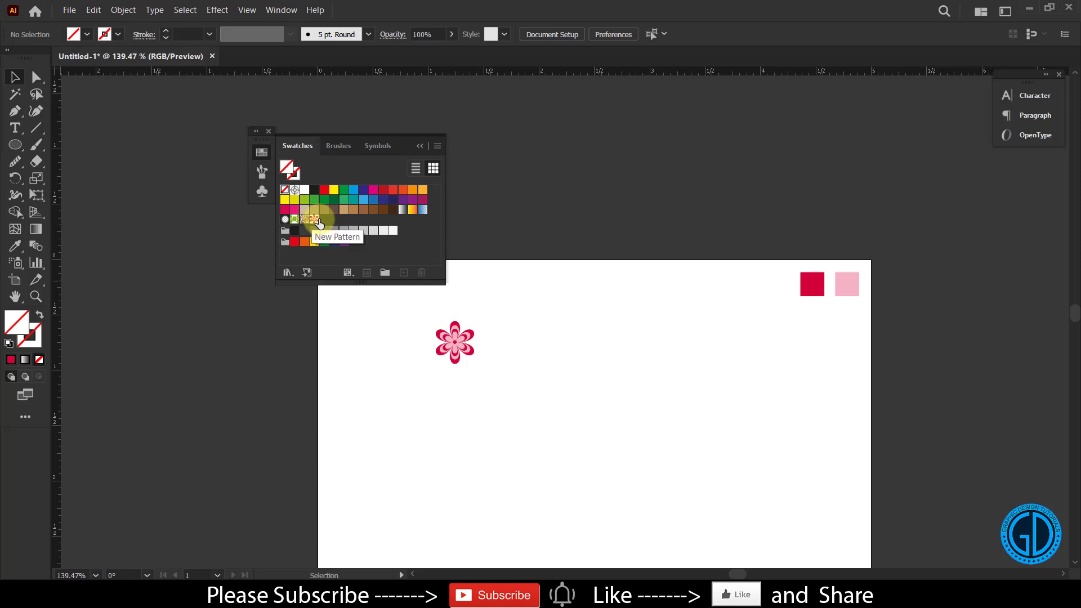
scroll(315, 214, down, 3)
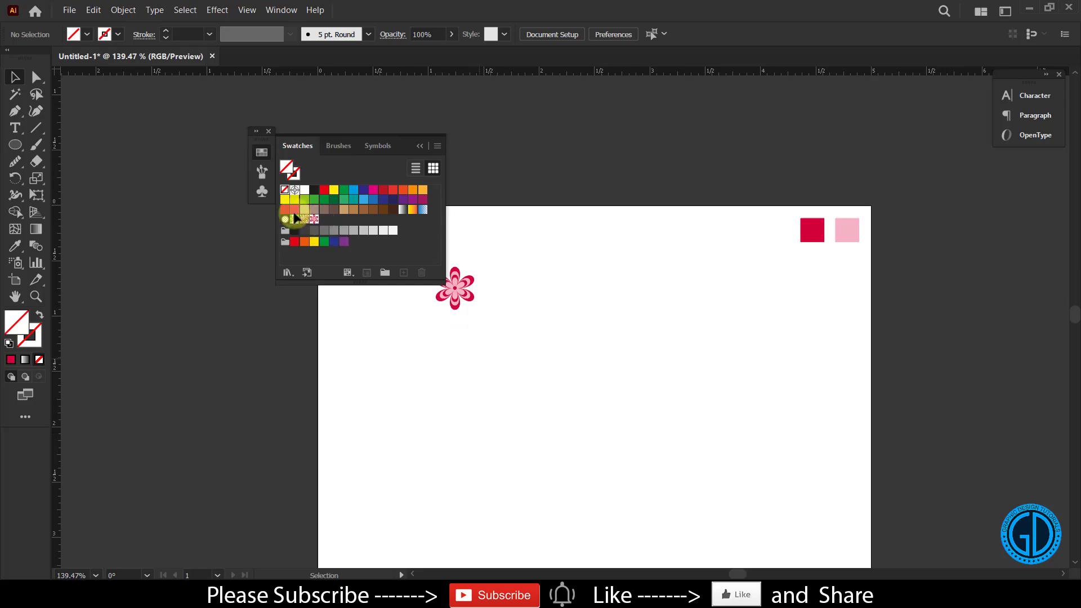
click(15, 147)
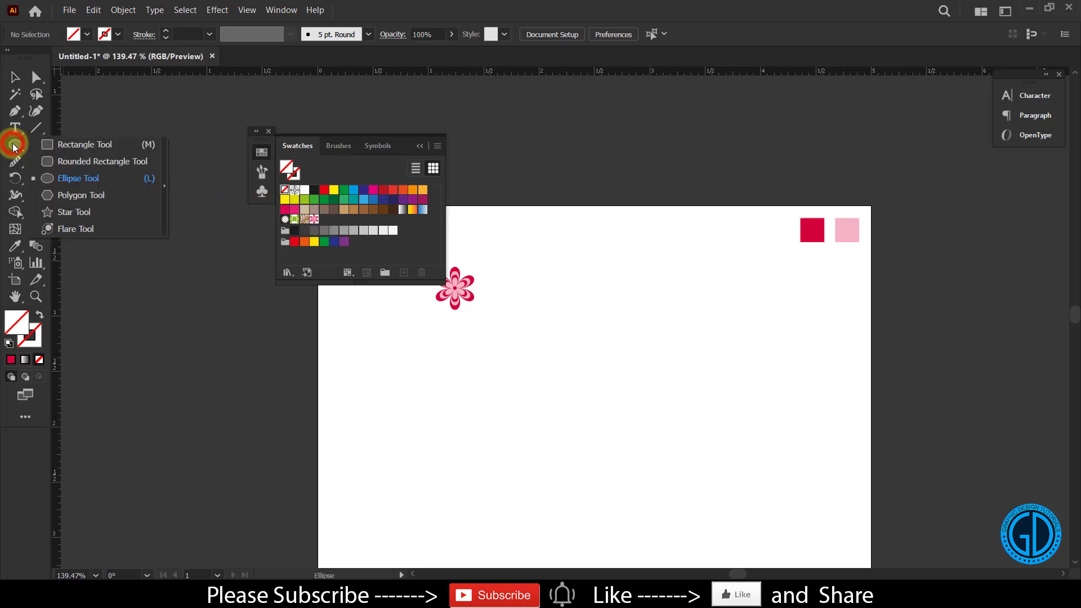
Step: Draw a test rectangle at the artboard's lower right and fill it with the flower pattern swatch
click(61, 145)
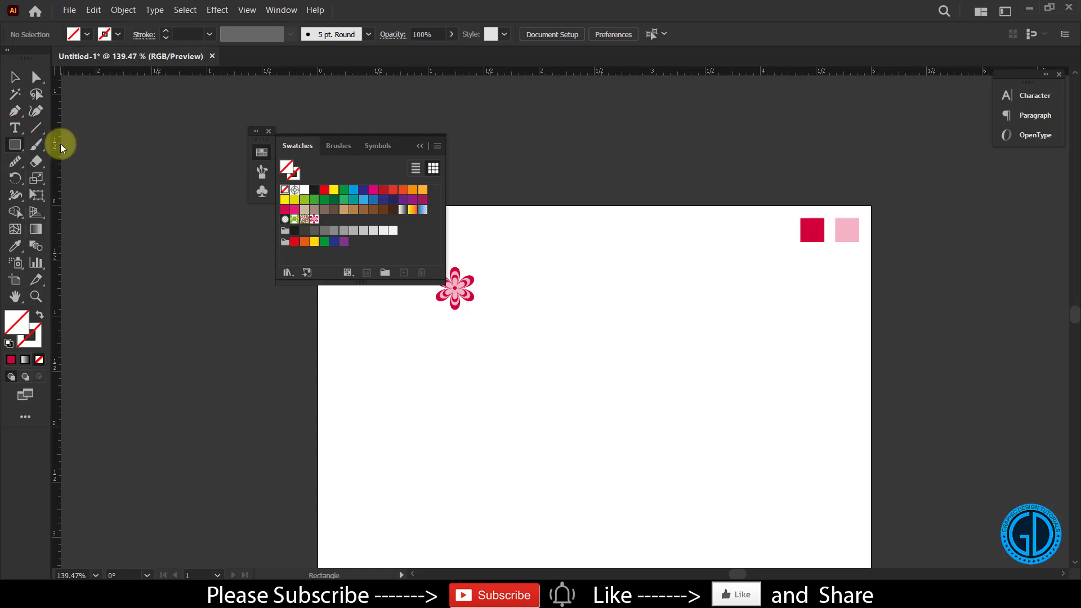
scroll(61, 147, down, 3)
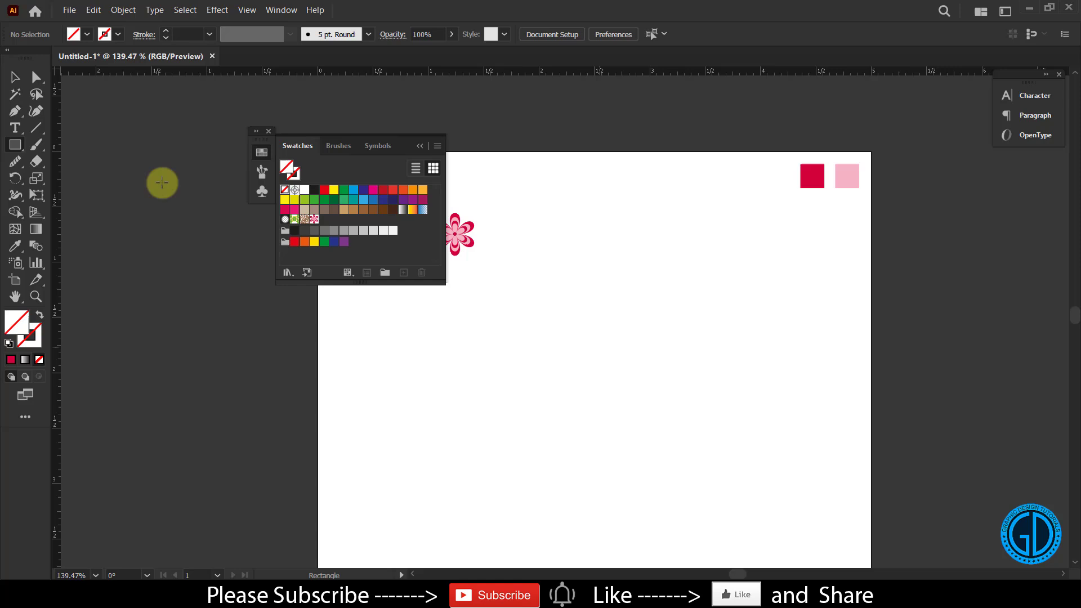
mouse_move(518, 320)
mouse_down()
mouse_move(866, 493)
mouse_move(850, 510)
mouse_up()
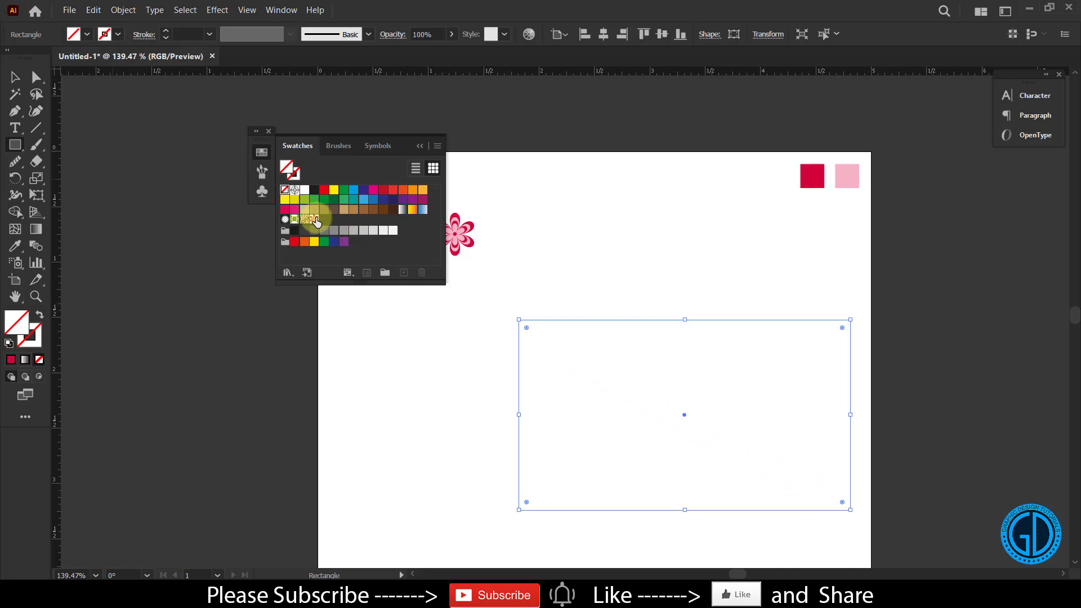
click(314, 220)
scroll(563, 298, down, 3)
mouse_move(677, 327)
mouse_down()
mouse_move(804, 399)
mouse_move(833, 405)
mouse_move(767, 379)
mouse_move(878, 409)
mouse_move(797, 387)
mouse_move(628, 367)
mouse_move(906, 422)
mouse_up()
drag(825, 279, 740, 349)
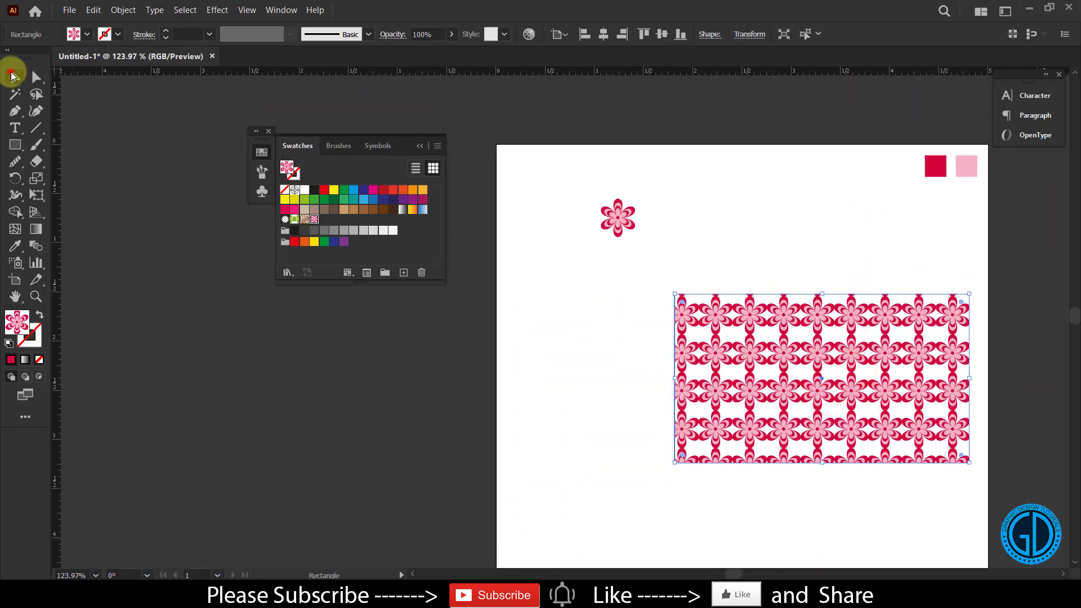
Step: Move the original flower off the artboard and replace the test rectangle with a larger one
click(14, 77)
drag(614, 215, 321, 312)
click(833, 344)
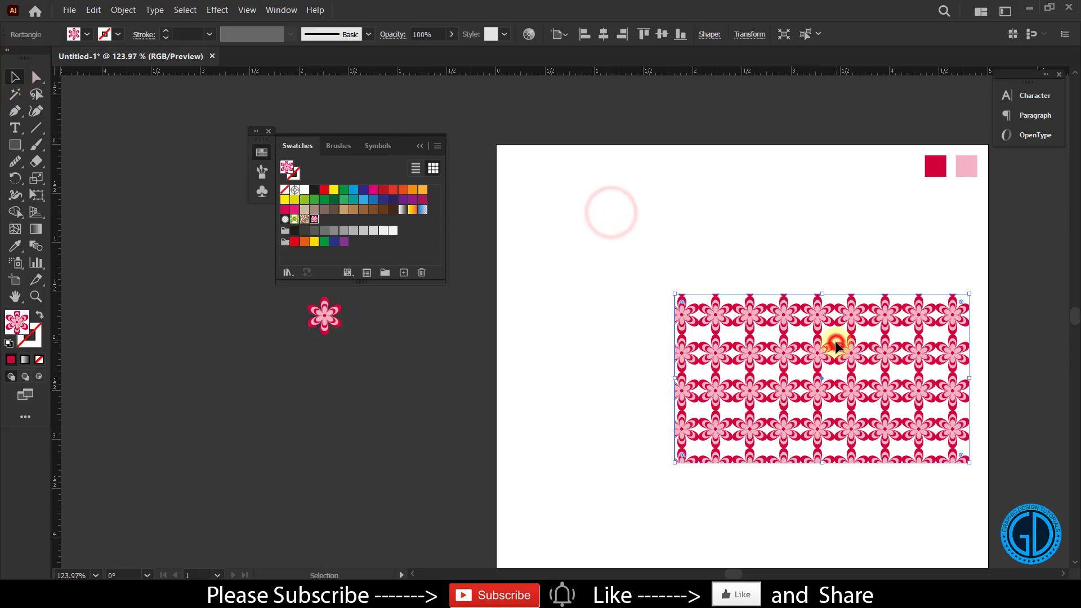
key(Delete)
click(11, 145)
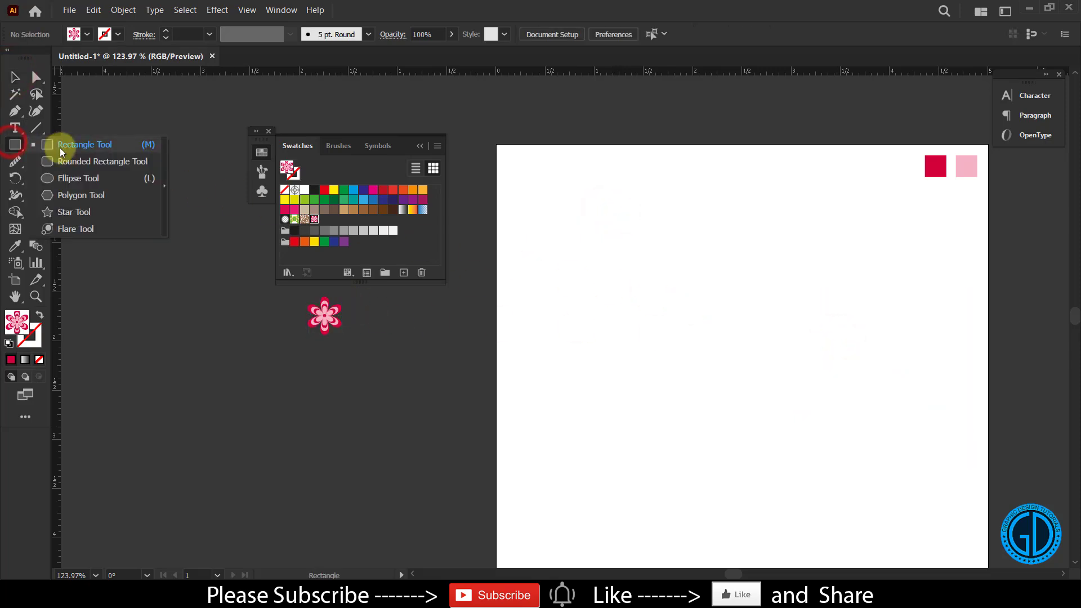
mouse_move(531, 183)
mouse_down()
mouse_move(920, 468)
mouse_move(939, 540)
mouse_up()
scroll(753, 335, up, 1)
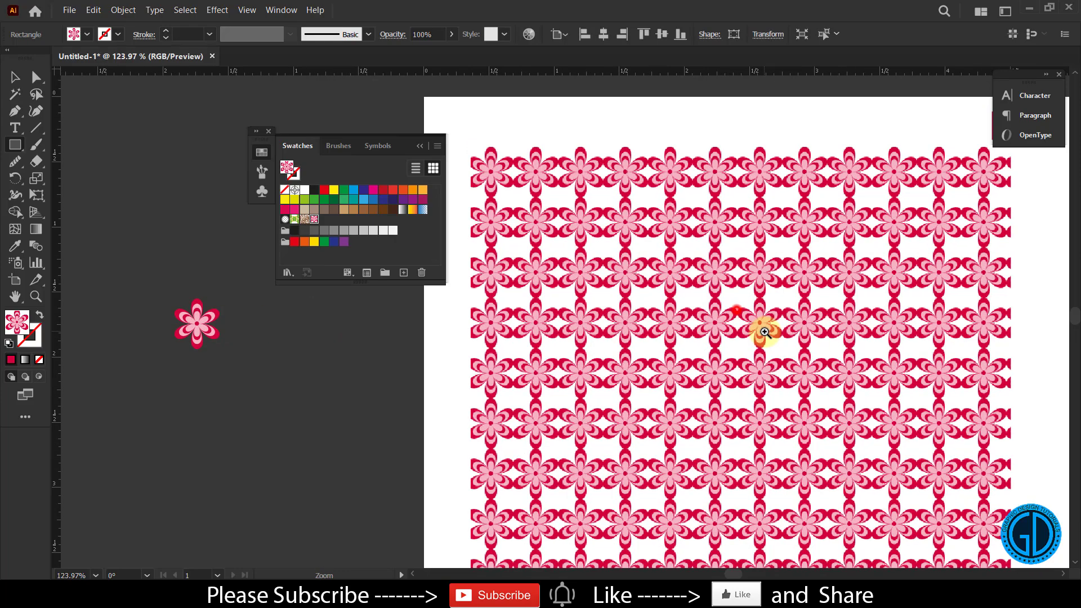
scroll(754, 336, up, 1)
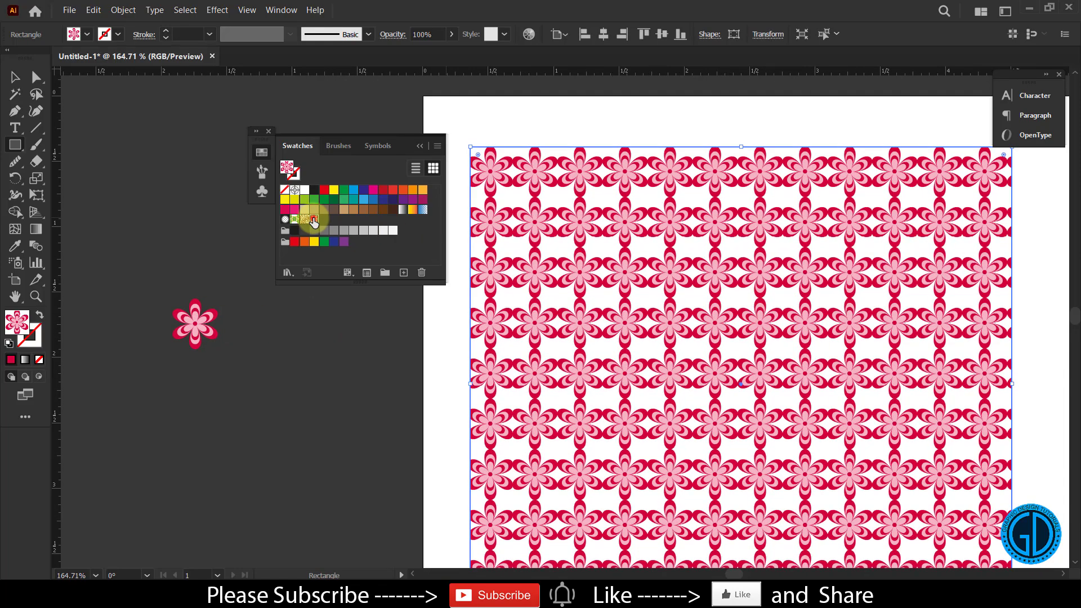
Step: Reopen the flower pattern swatch for editing and set its tile type to Brick by Row
double_click(314, 220)
drag(787, 177, 795, 178)
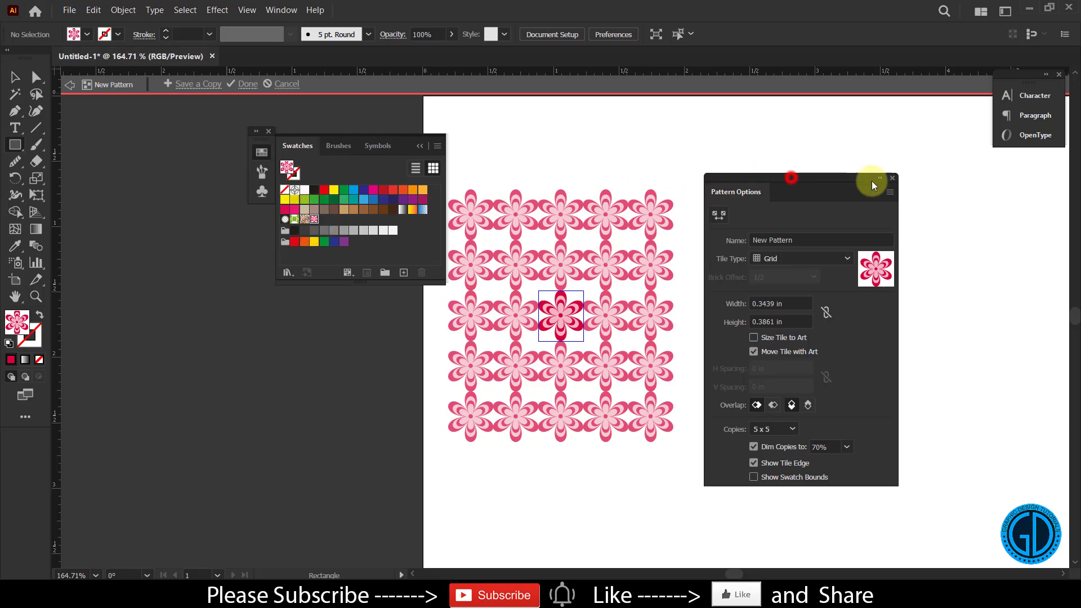
drag(871, 184, 976, 188)
click(893, 259)
click(893, 294)
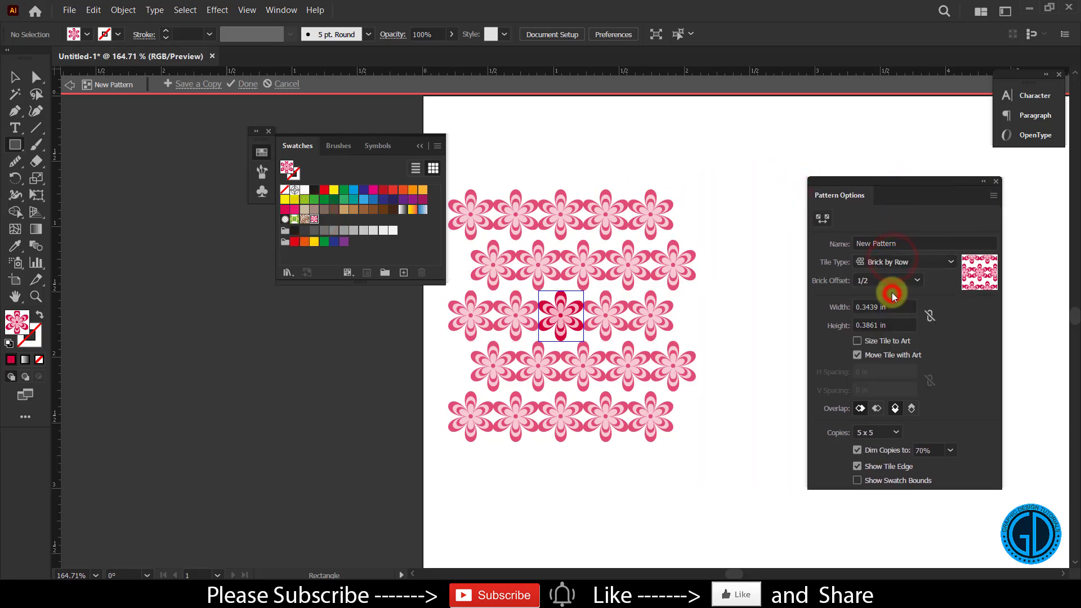
click(890, 263)
click(889, 275)
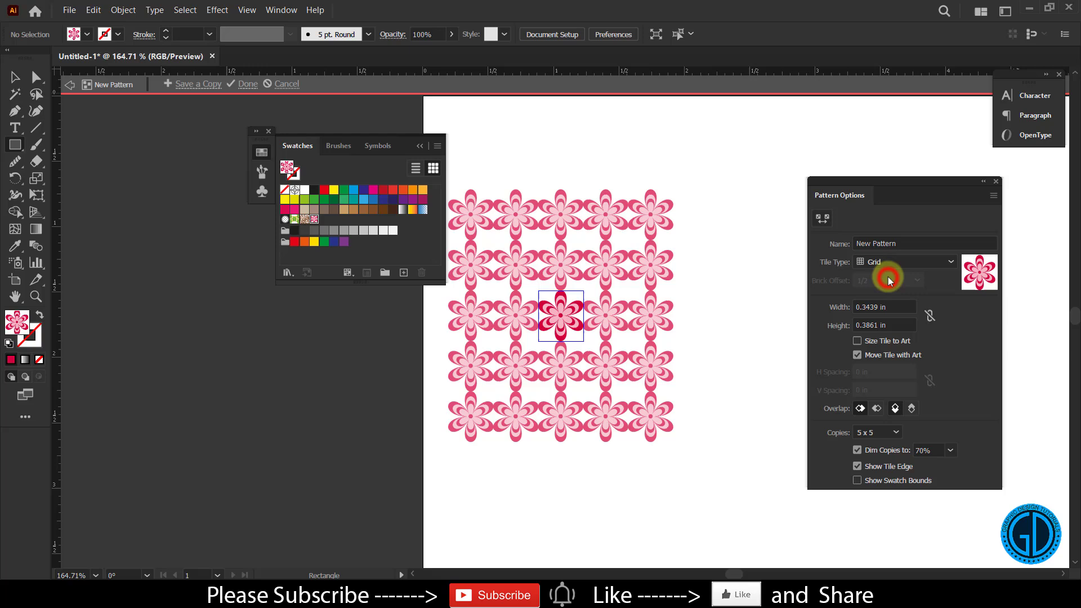
click(891, 262)
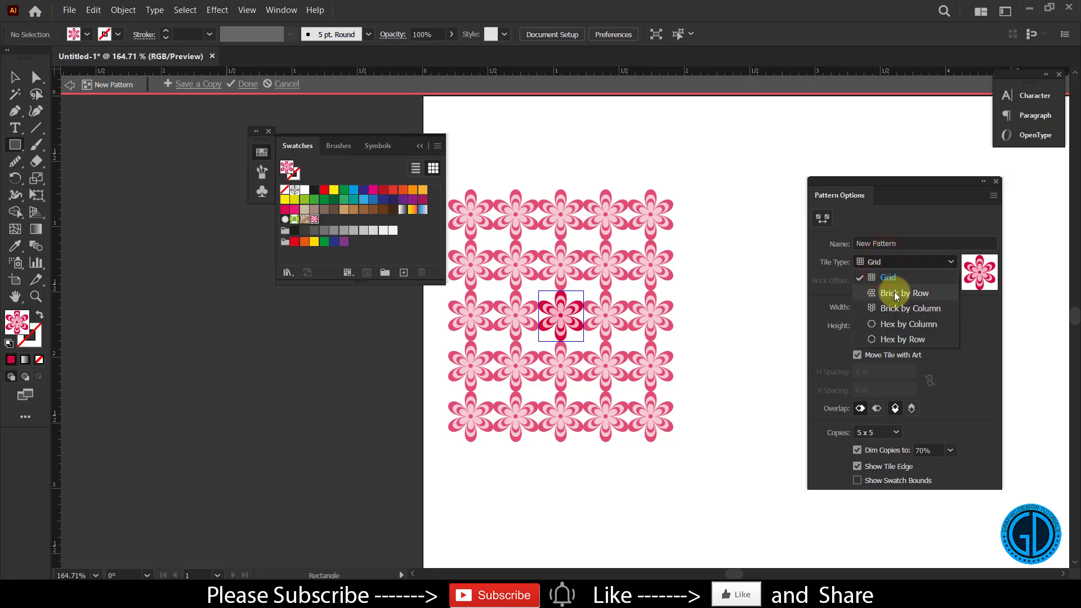
click(896, 295)
Step: Set the tile width to 0.375 in, keep the half-tile brick offset, and exit pattern editing
click(887, 307)
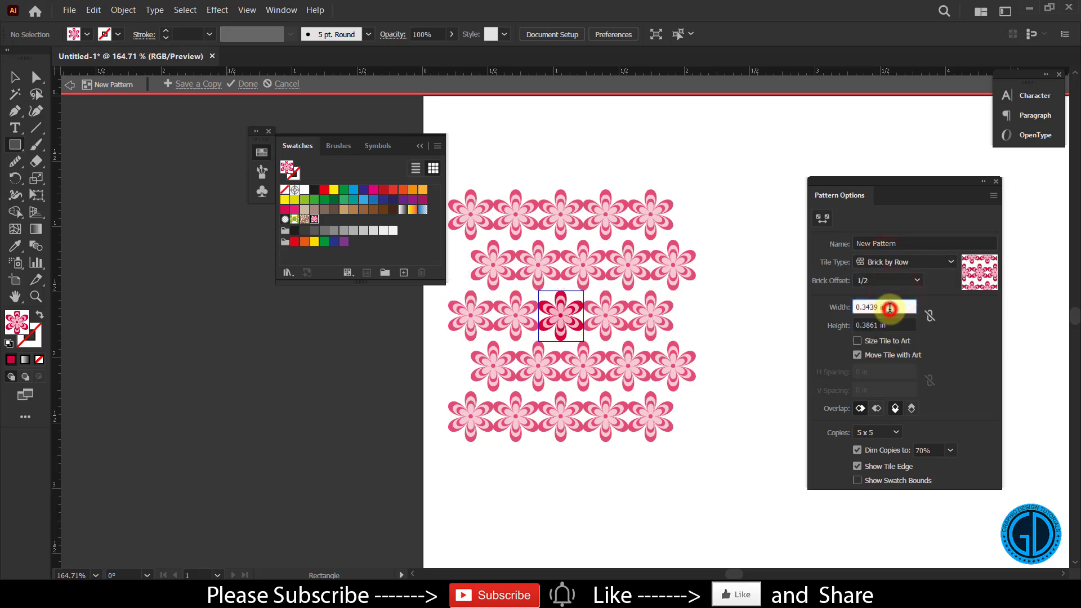
text(0.25)
key(Return)
text(0.375)
key(Return)
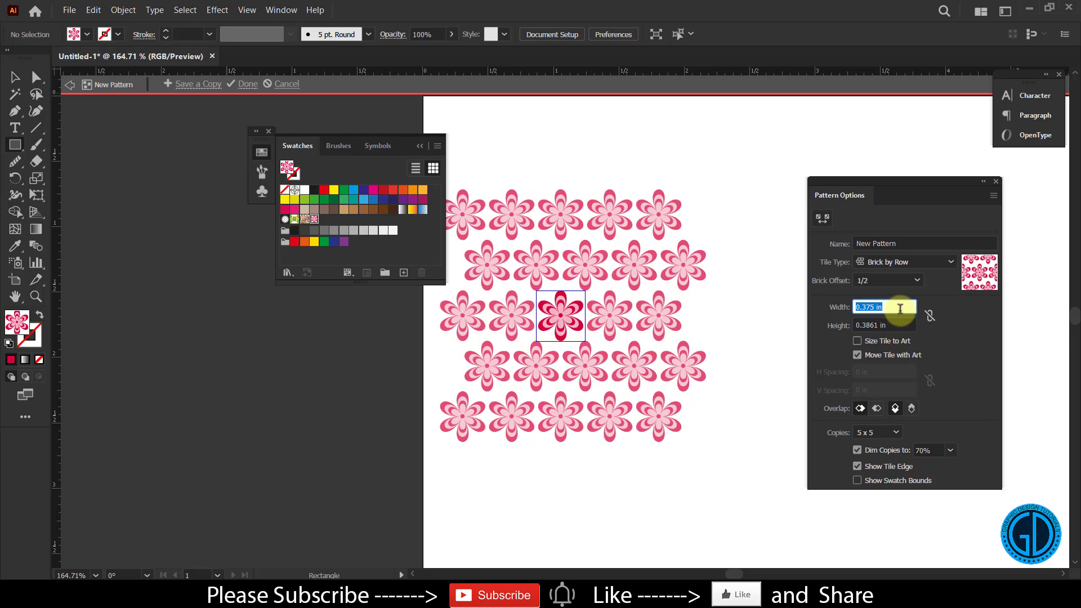
click(890, 307)
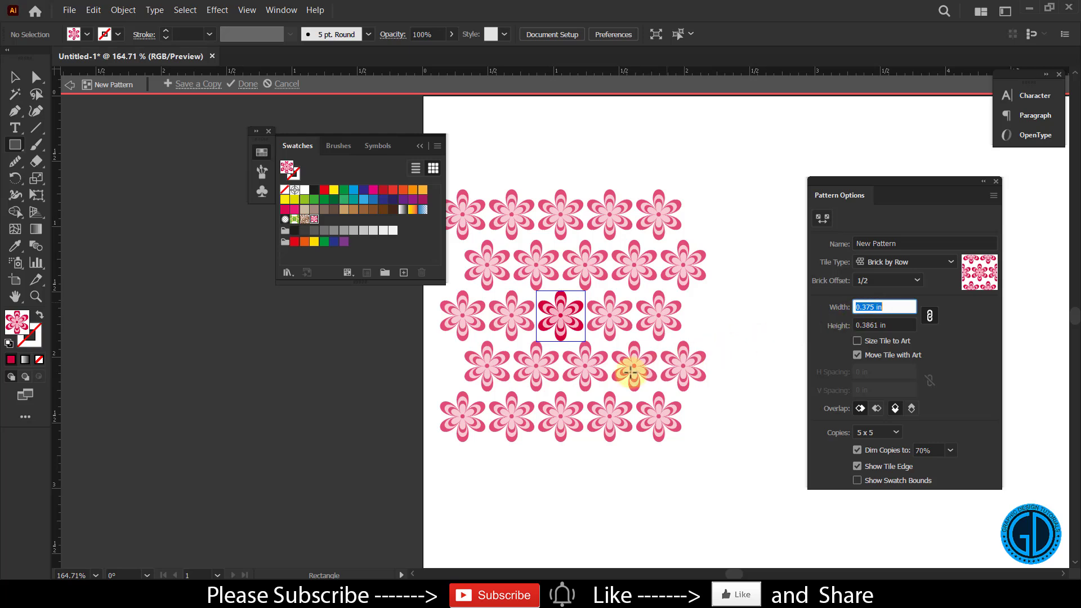
click(891, 261)
click(882, 293)
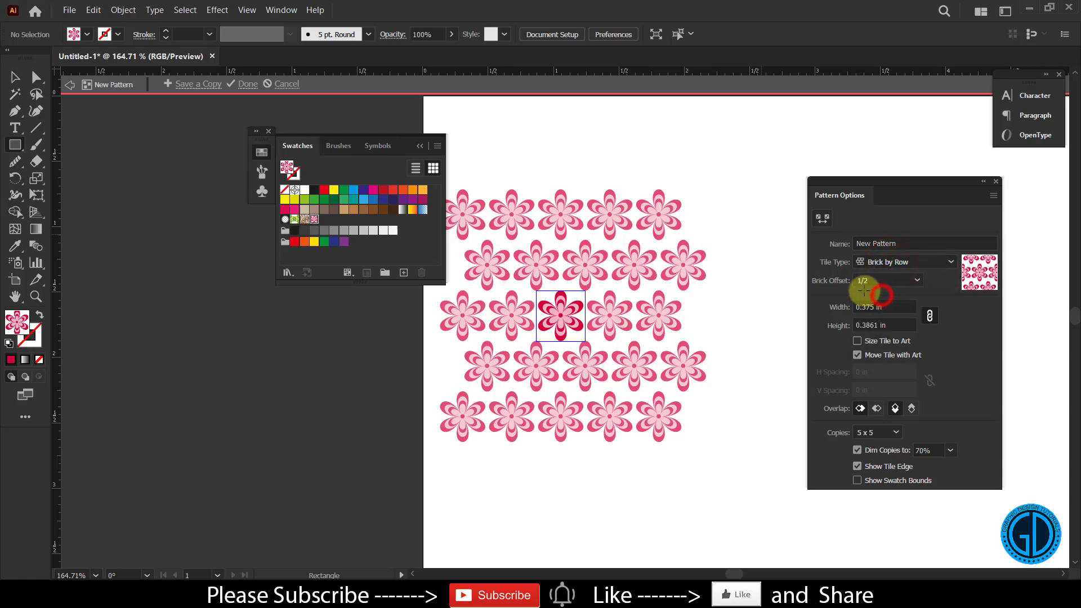
click(15, 78)
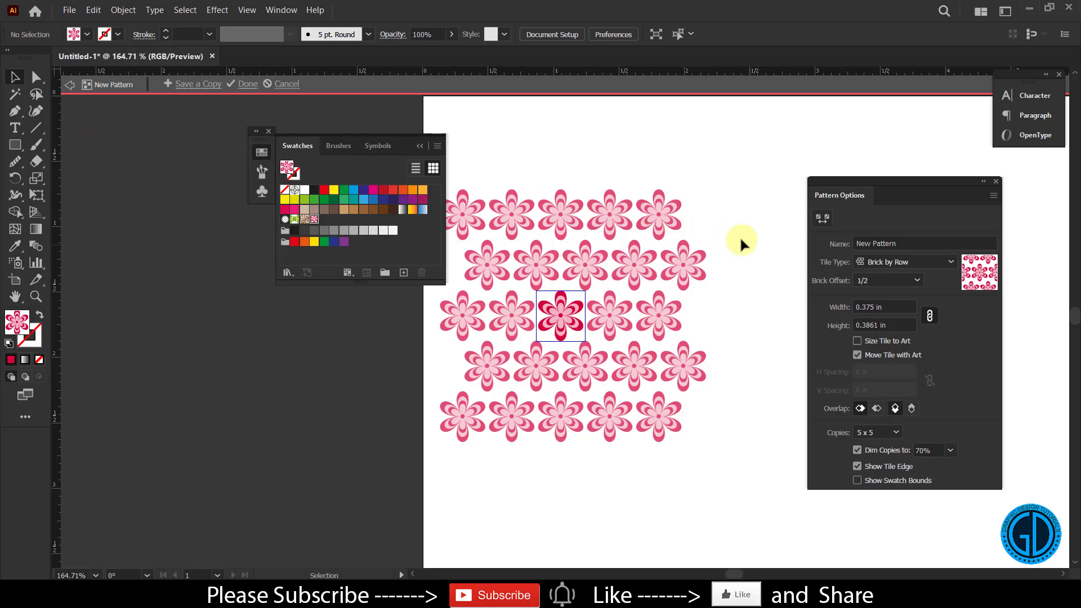
double_click(754, 243)
Step: Delete the pattern-filled rectangle and the red and pink colour squares
key(z)
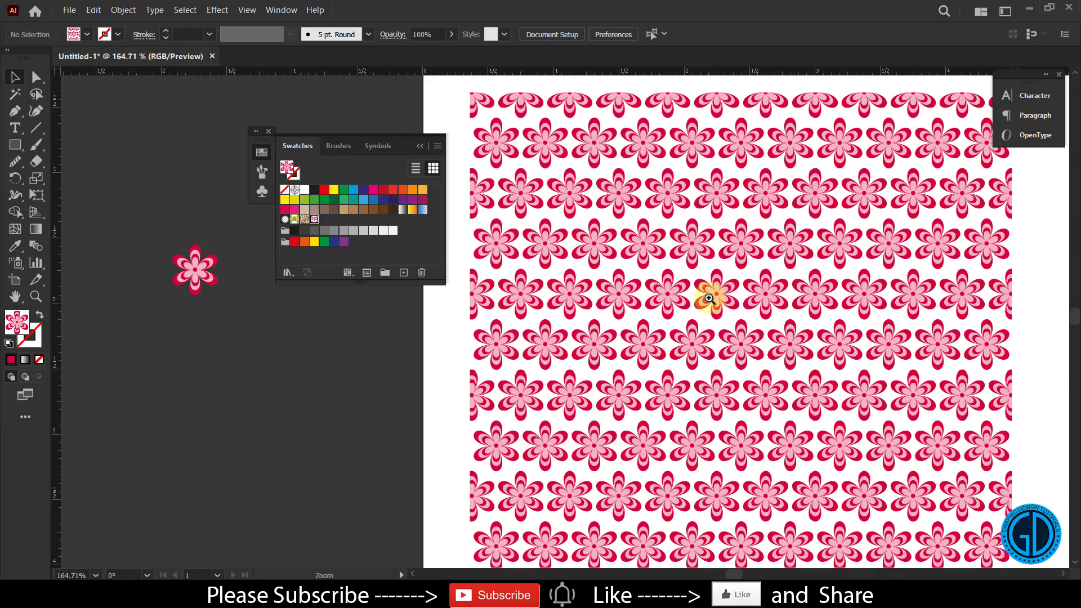
drag(708, 299, 895, 407)
drag(671, 338, 770, 420)
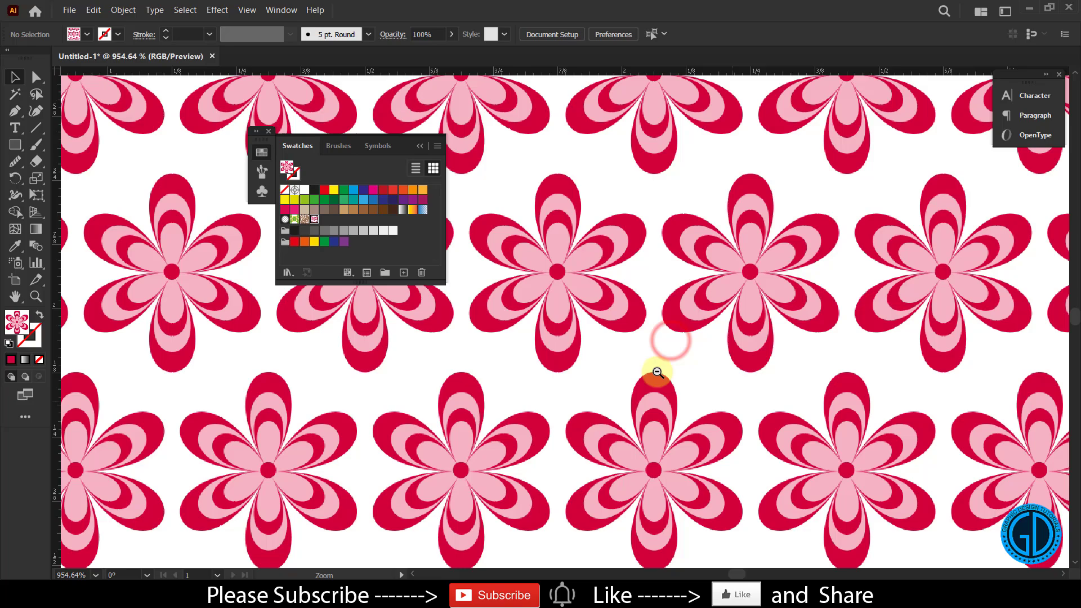
drag(656, 374, 794, 405)
scroll(795, 404, down, 2)
scroll(791, 352, down, 3)
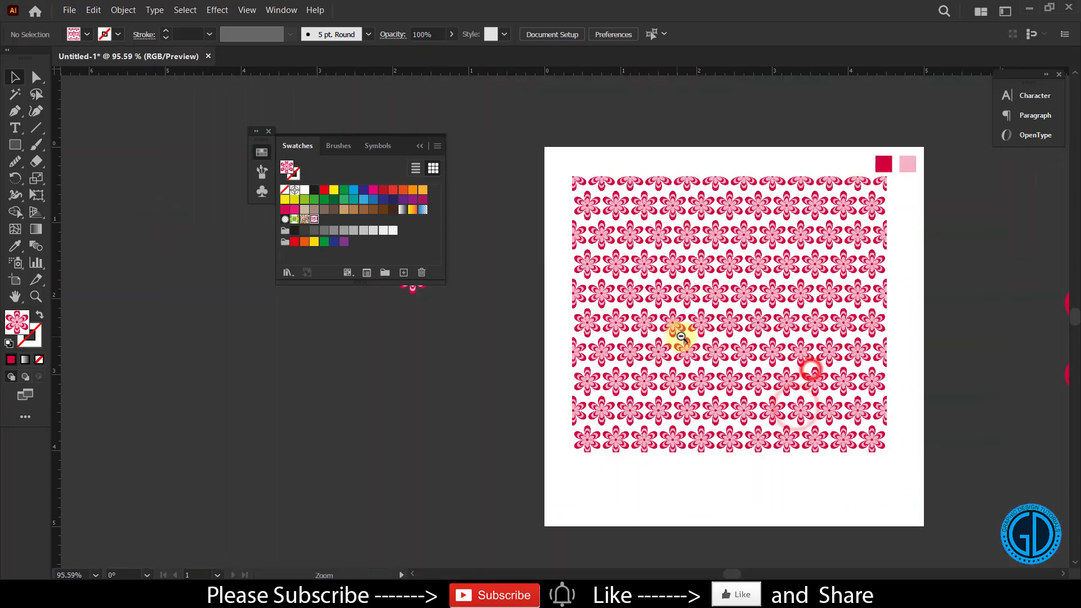
click(797, 322)
key(Delete)
drag(840, 142, 912, 193)
key(Delete)
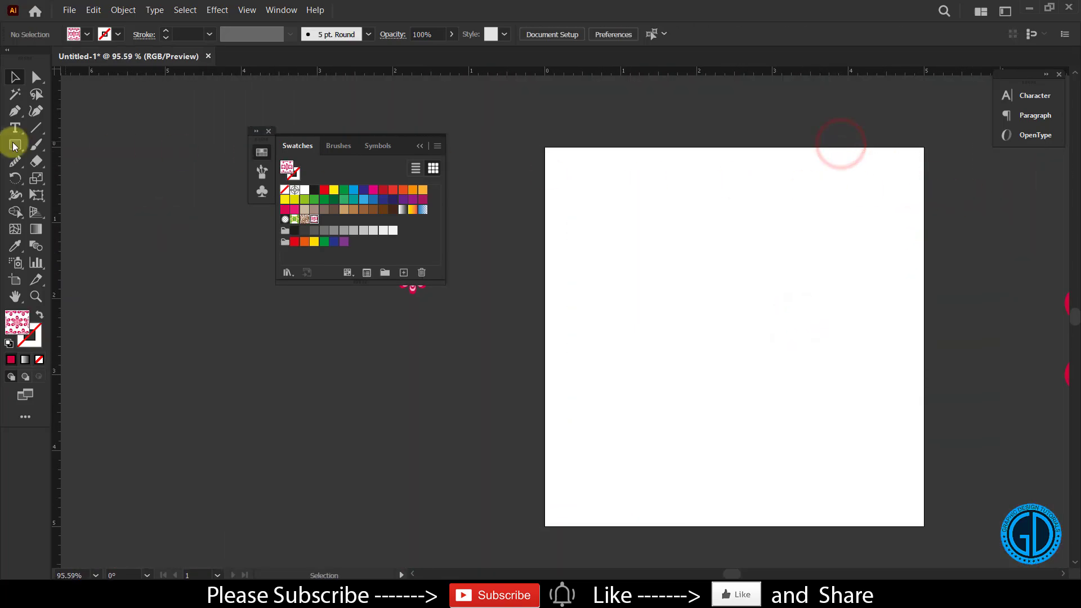
Step: Draw a large pattern-filled circle with the Ellipse tool and move it toward the top-left
click(14, 145)
drag(15, 145, 53, 176)
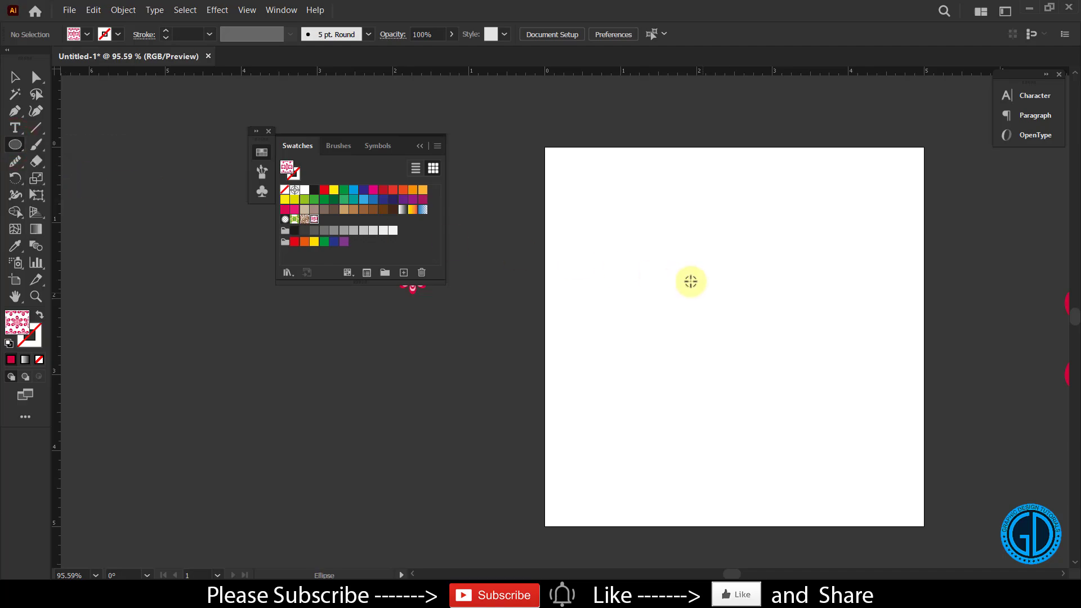
drag(690, 284, 806, 450)
click(15, 77)
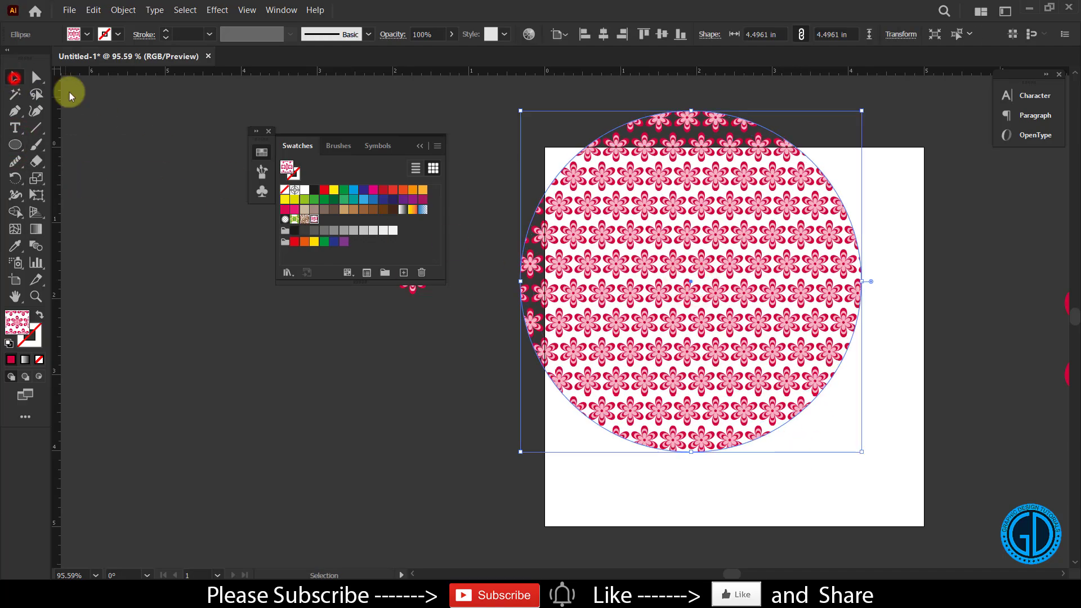
drag(700, 245, 739, 304)
click(718, 299)
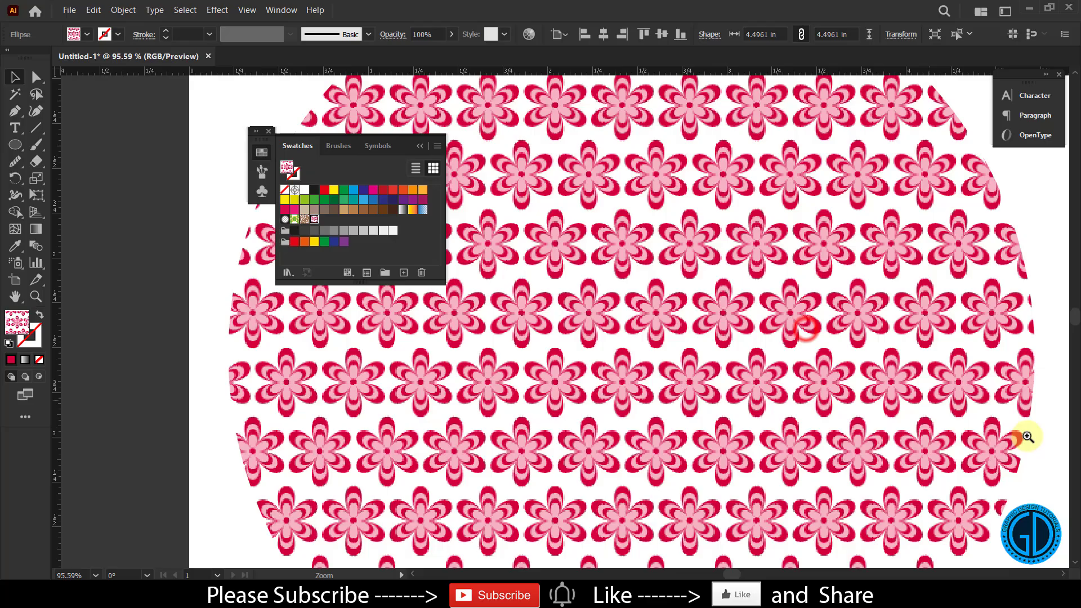
click(647, 270)
alt+click(902, 373)
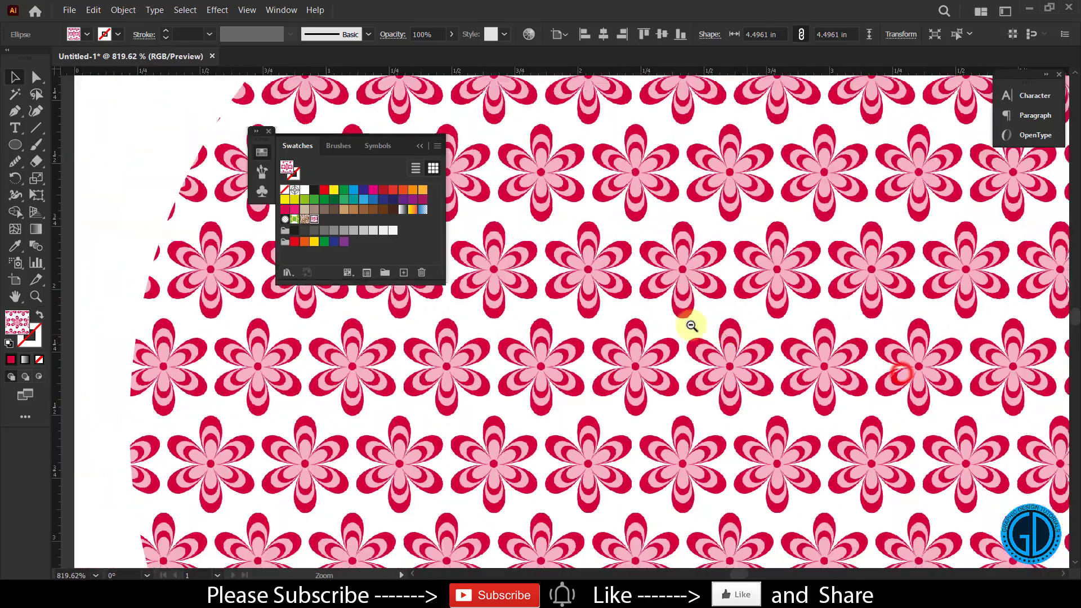
alt+click(596, 317)
drag(817, 377, 665, 168)
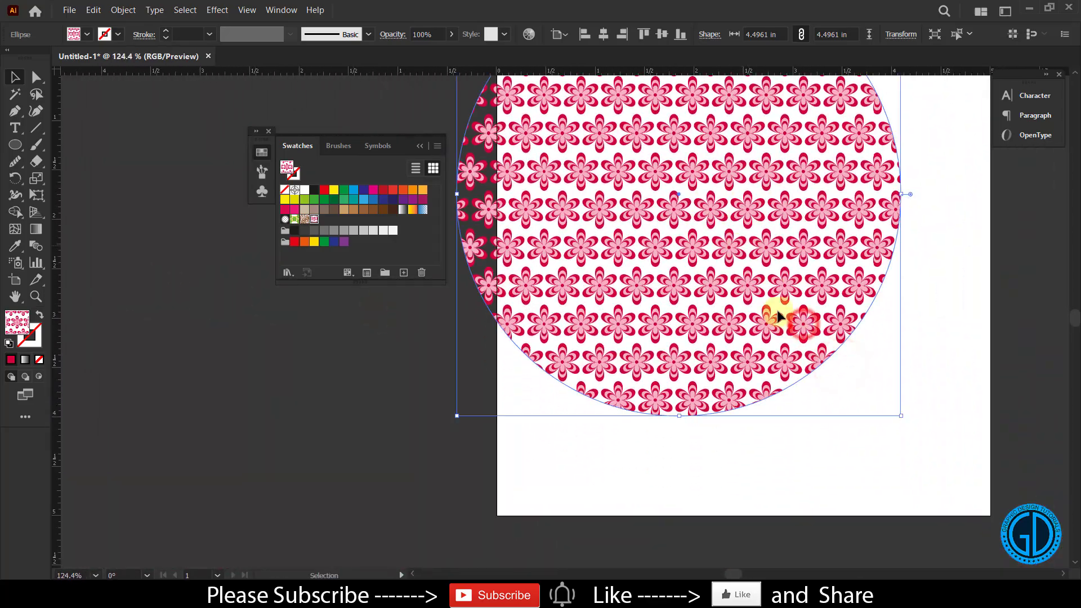
Step: Draw a large pattern-filled five-pointed star below the circle with the Star tool
click(14, 146)
drag(14, 148, 84, 210)
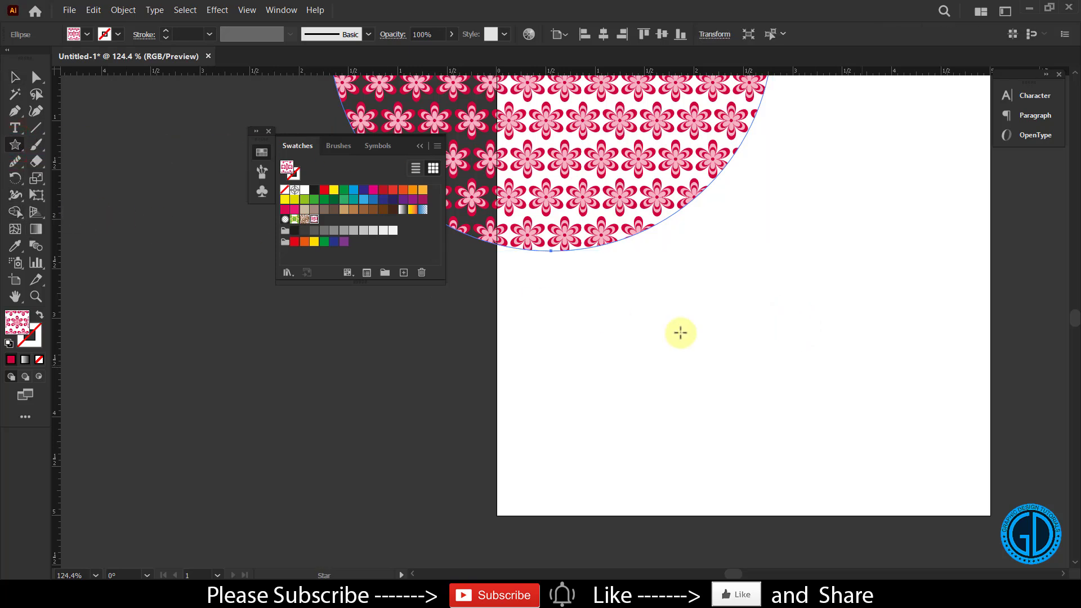
drag(811, 357, 815, 362)
drag(856, 414, 917, 501)
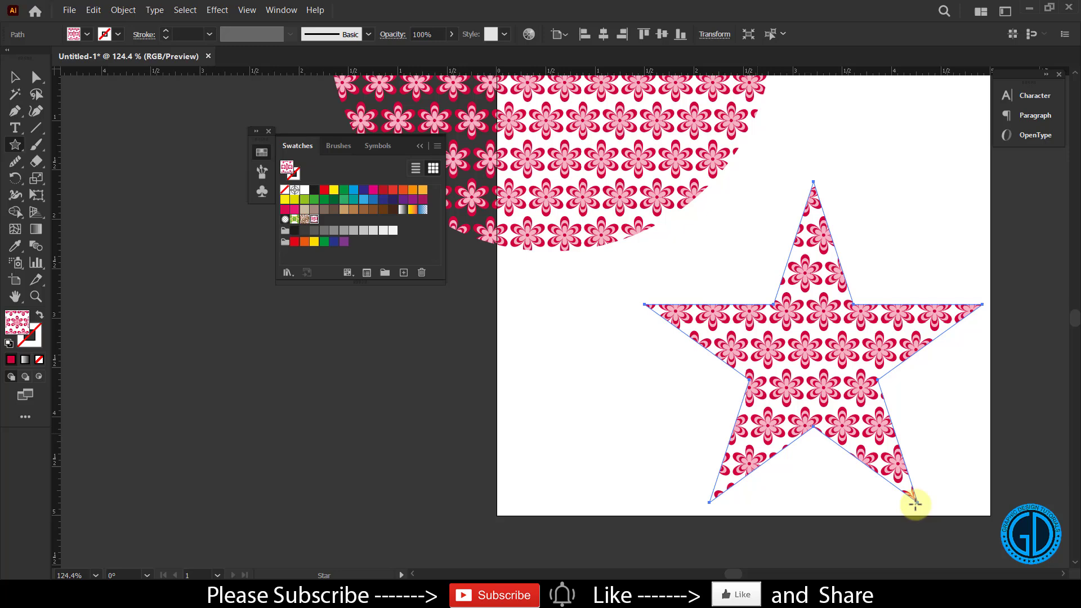
click(16, 79)
click(465, 387)
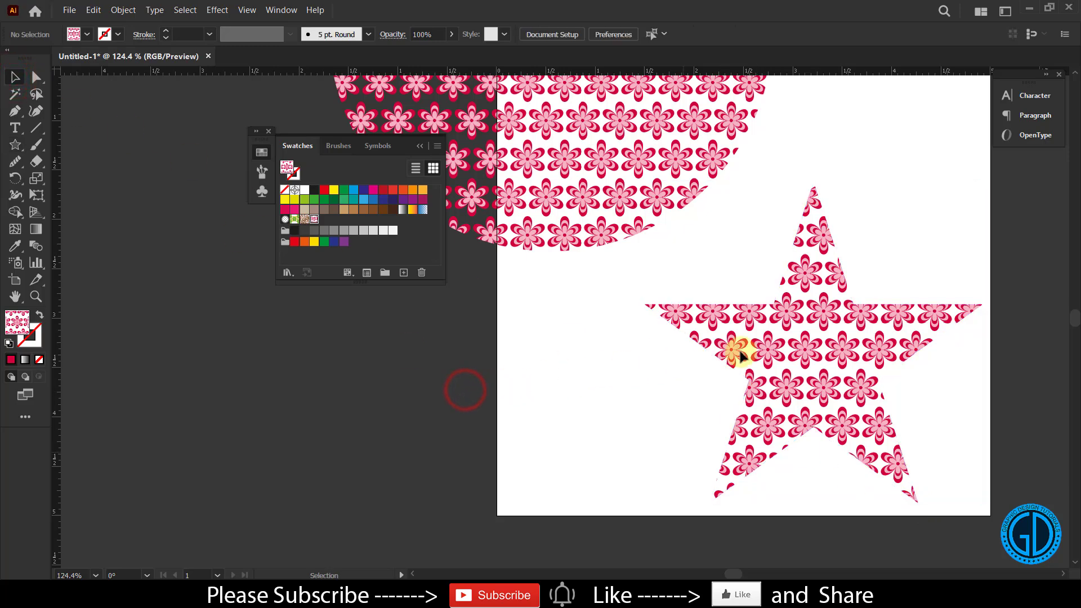
click(789, 351)
scroll(833, 347, up, 3)
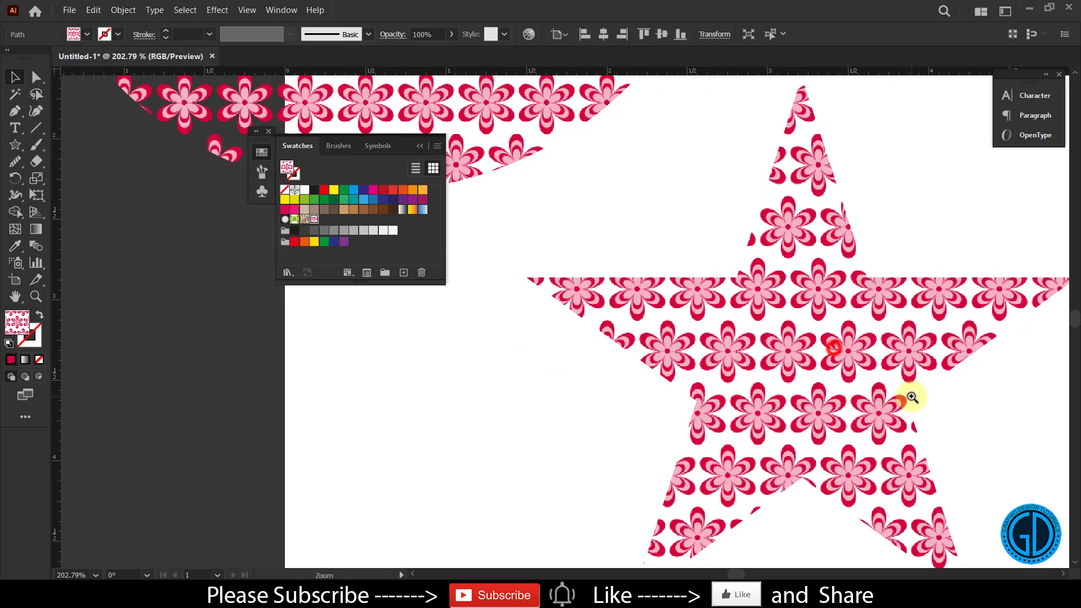
drag(910, 395, 757, 369)
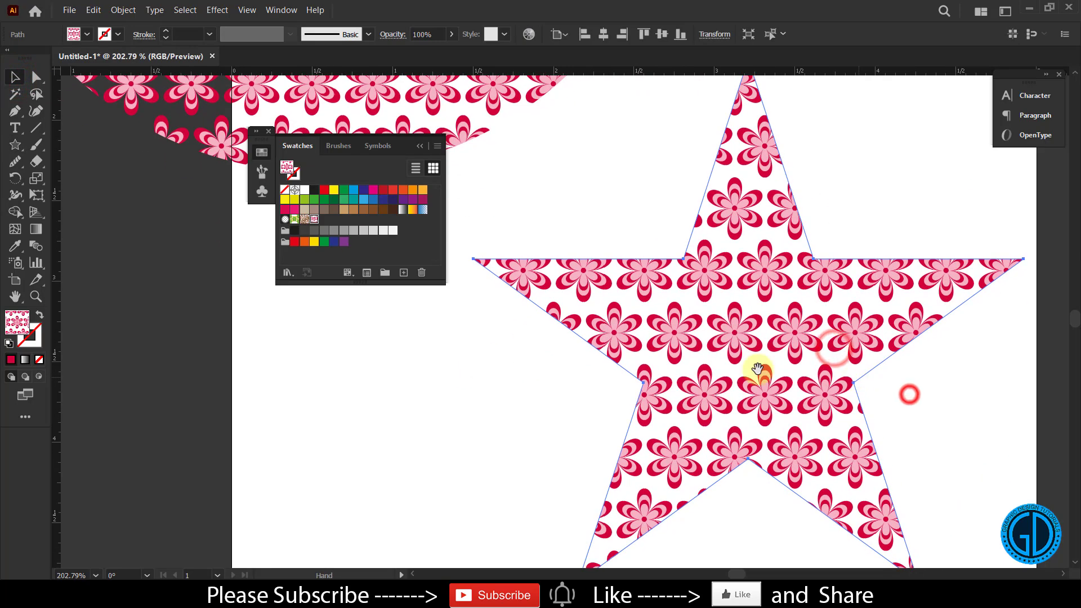
Step: Try a dark blue outline on the star from Swatches, then undo the stroke changes
click(30, 336)
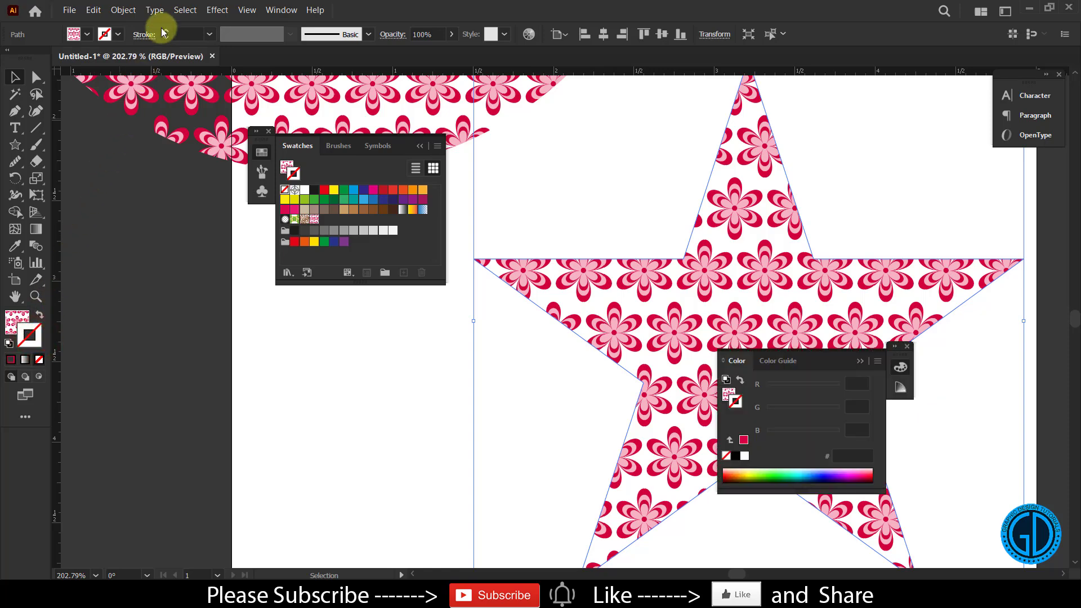
click(165, 32)
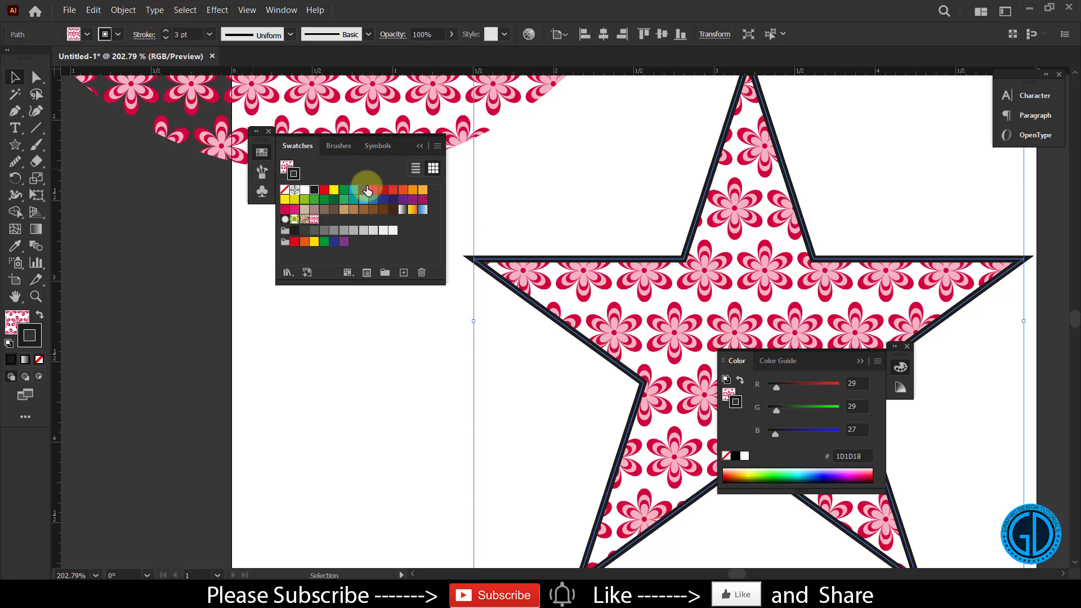
click(366, 189)
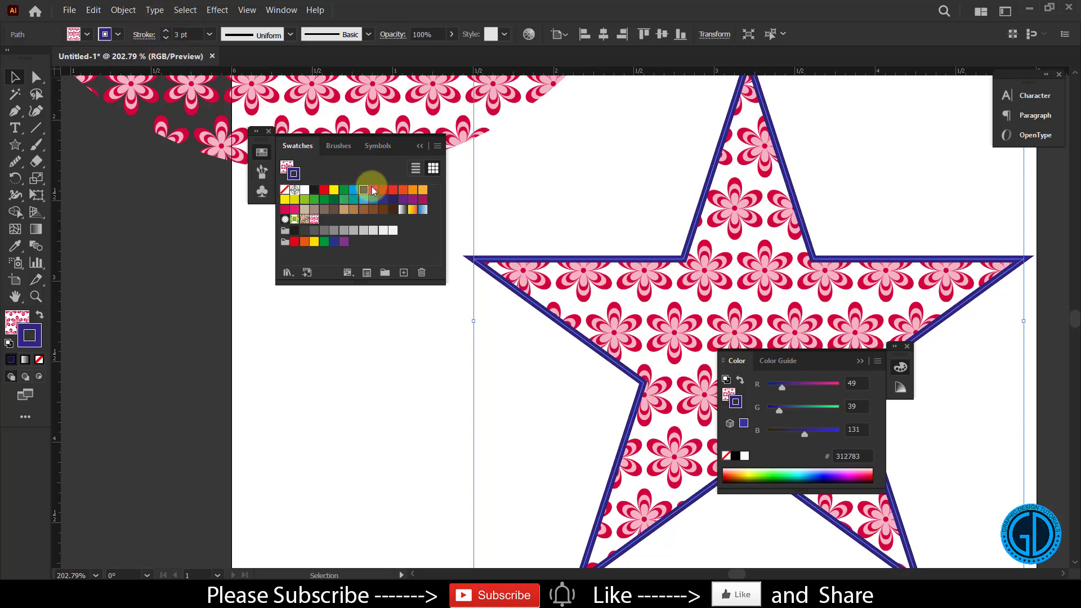
click(604, 195)
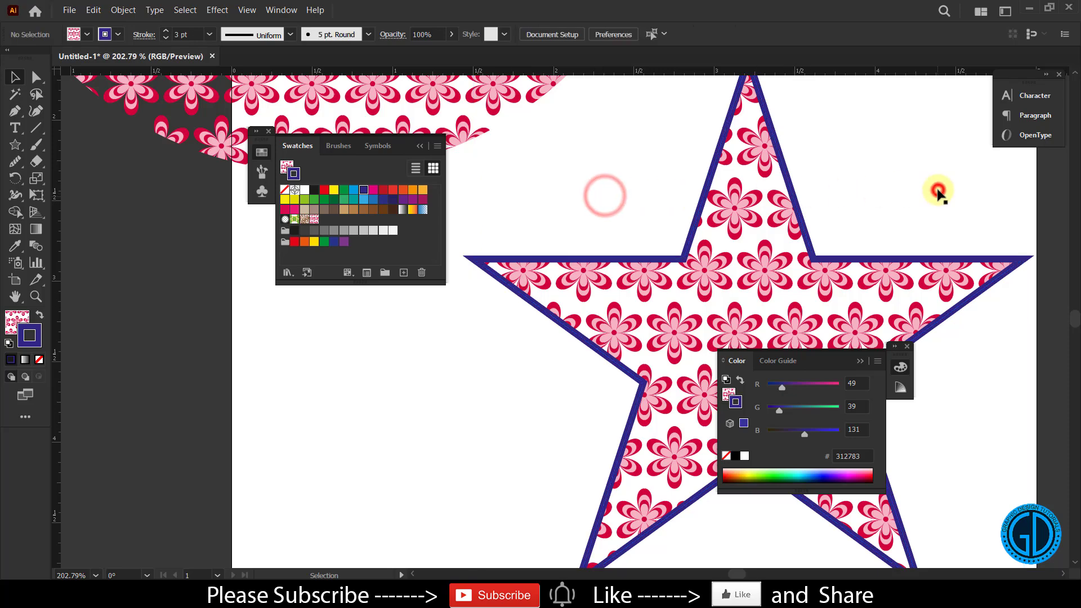
key(ctrl+z)
key(ctrl+z)
key(ctrl+z)
key(ctrl+z)
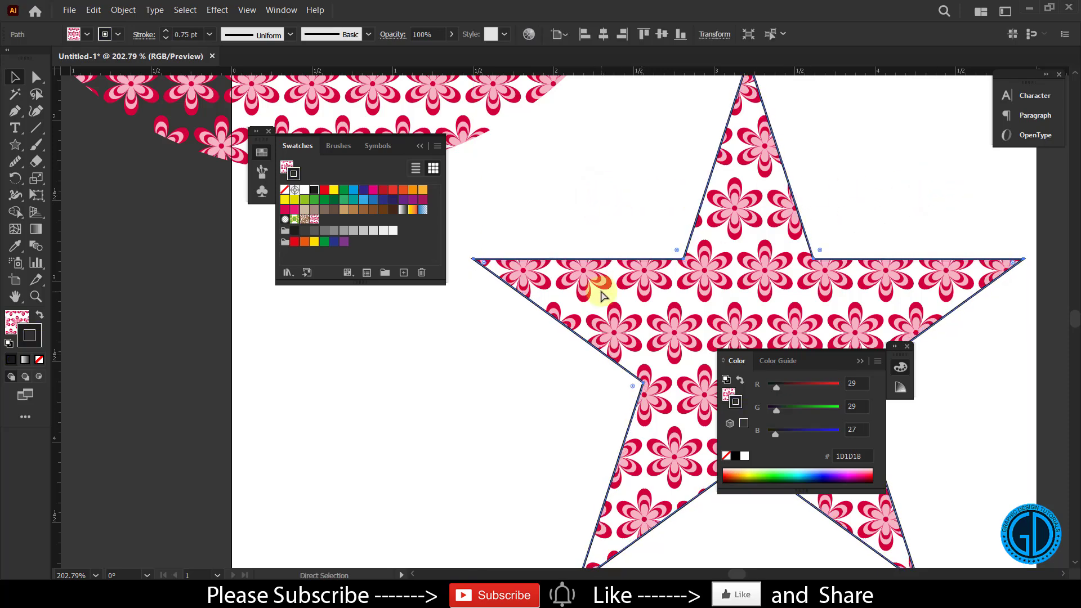
key(ctrl+z)
key(ctrl+z)
click(619, 205)
key(z)
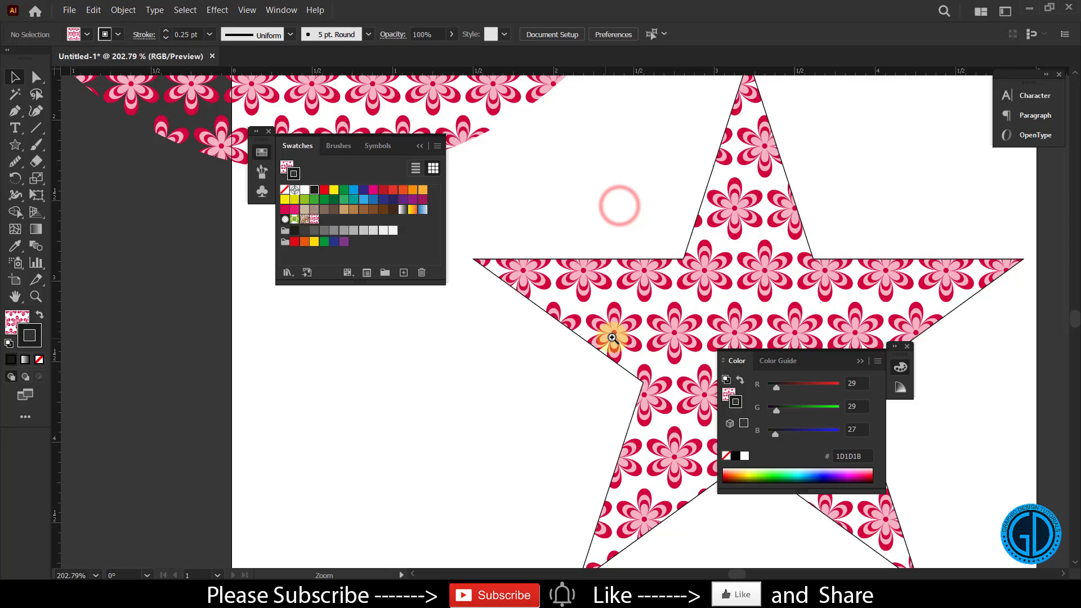
key(ctrl+z)
alt+click(623, 182)
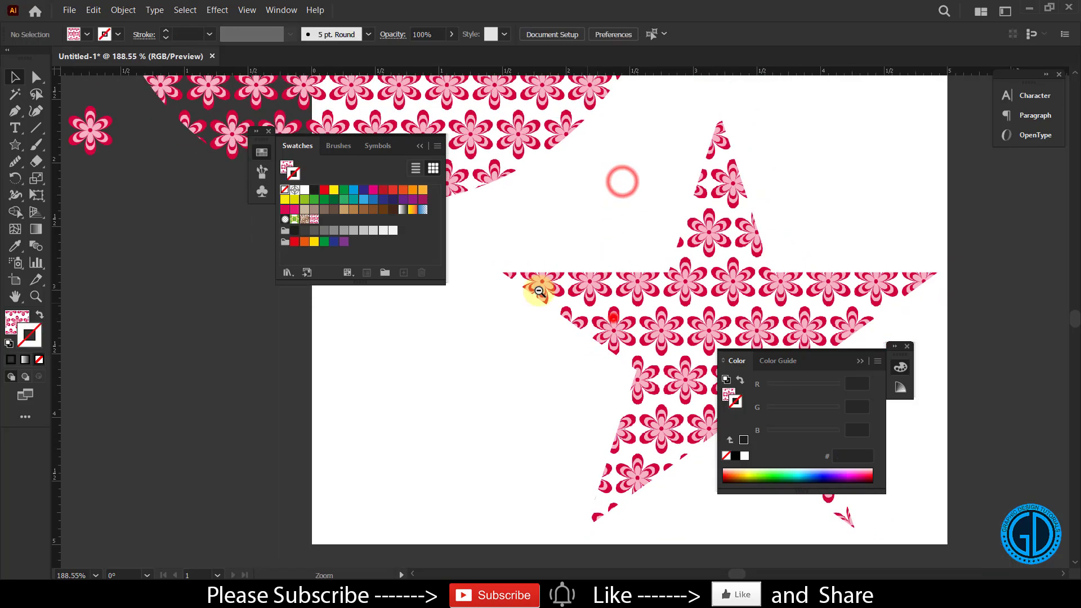
alt+click(539, 291)
alt+click(631, 331)
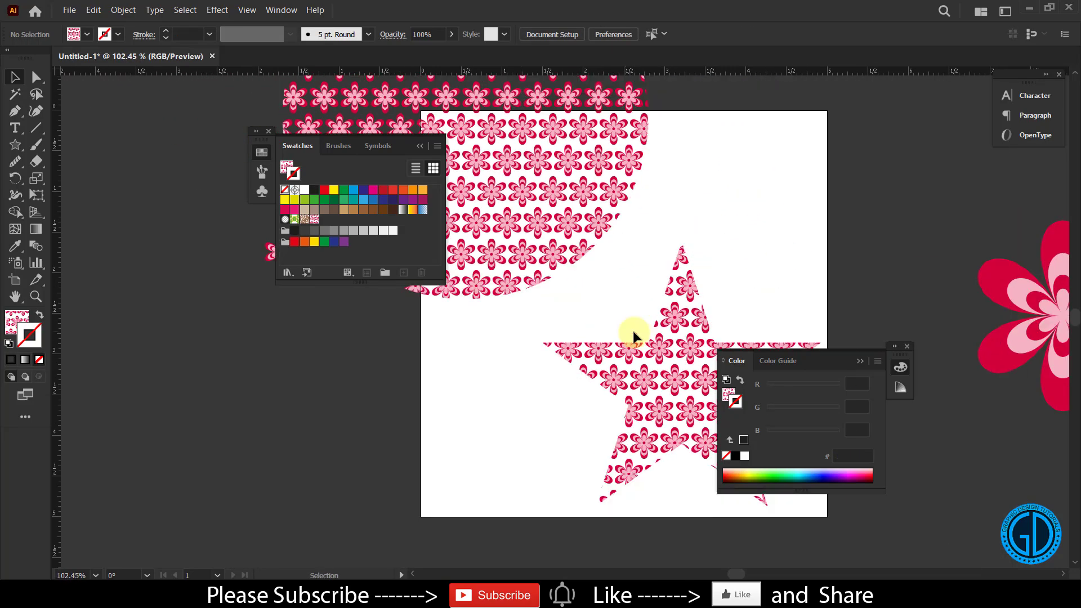